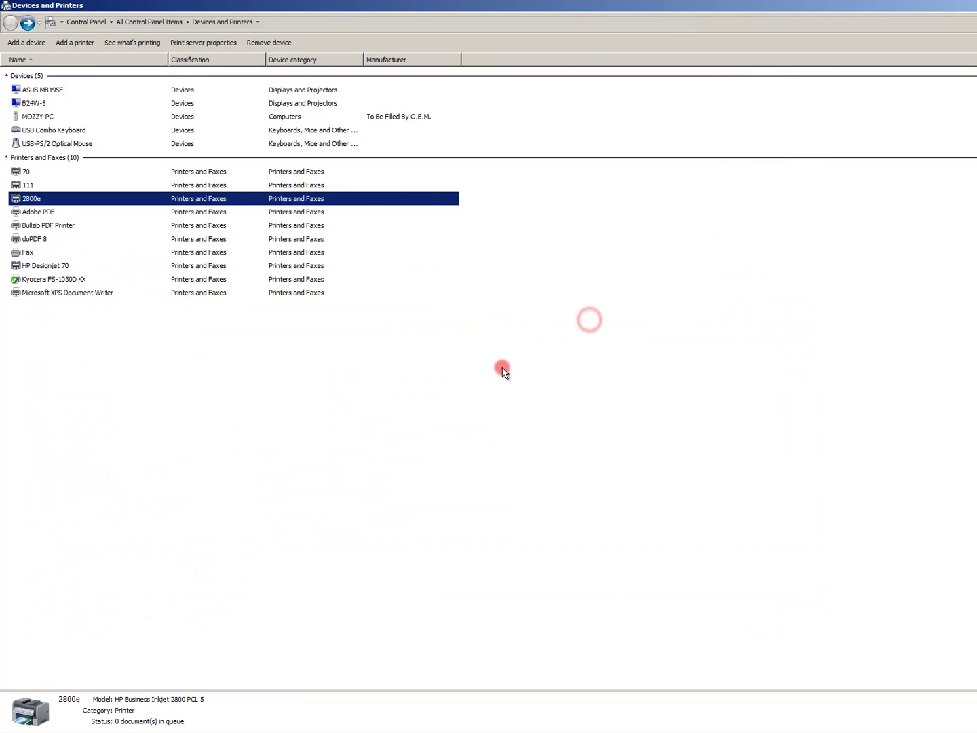
Step: Show the port list in the 2800e printer's properties and widen the Port column to reveal the full port names
click(123, 376)
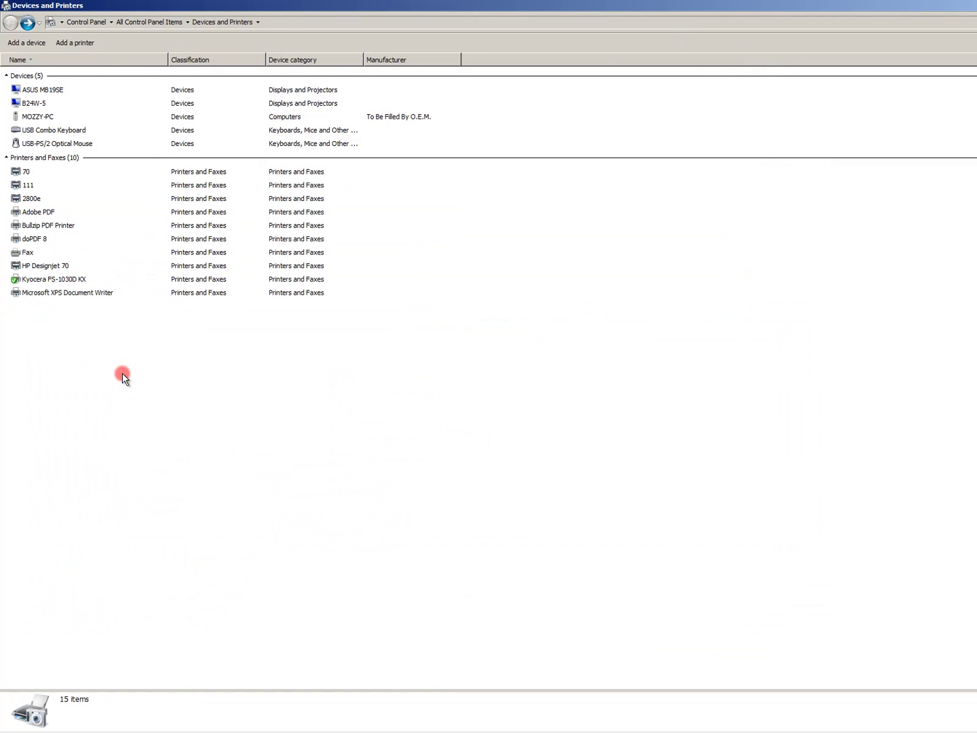
right_click(37, 197)
click(70, 262)
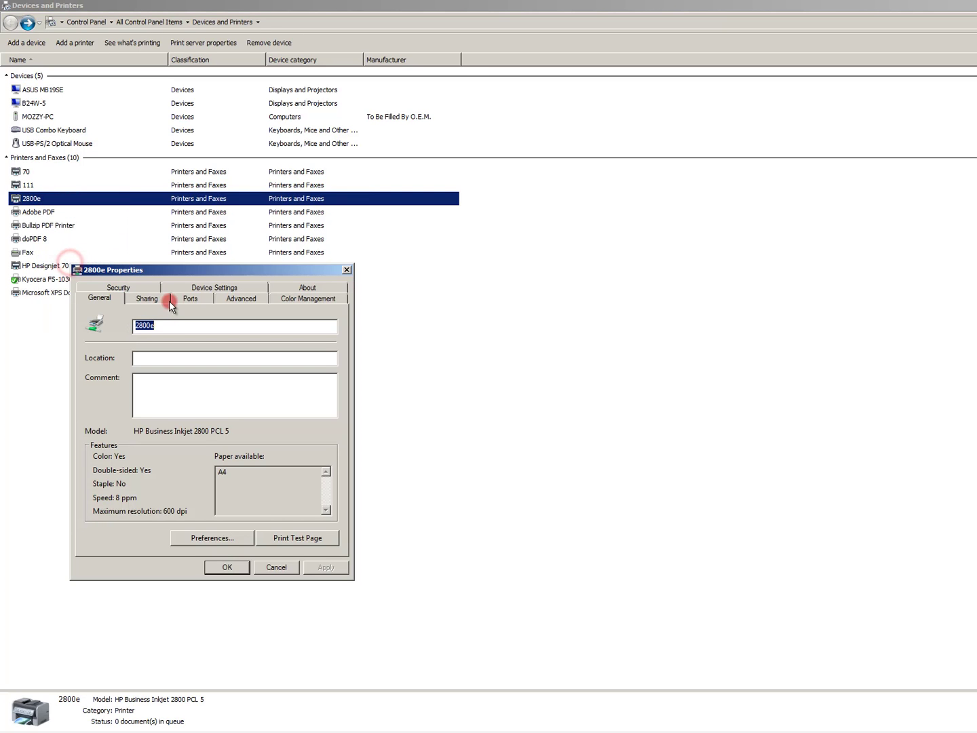
click(185, 302)
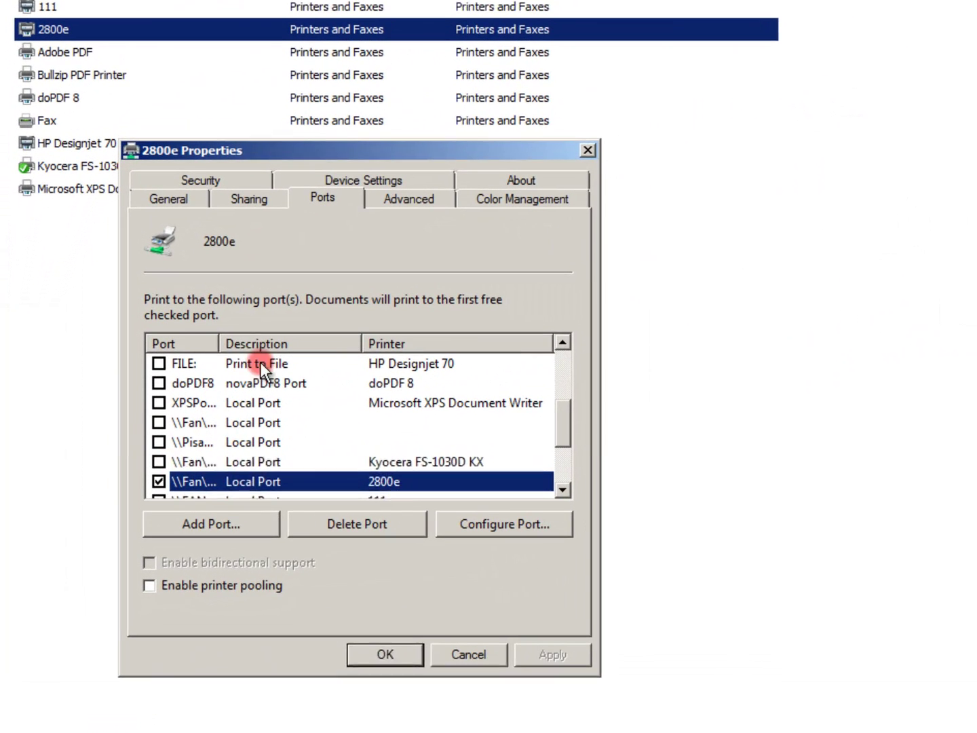
drag(219, 344, 331, 343)
Step: Delete the \\Pisancho\HPLaserJet800... local port from the 2800e printer's port list
click(269, 436)
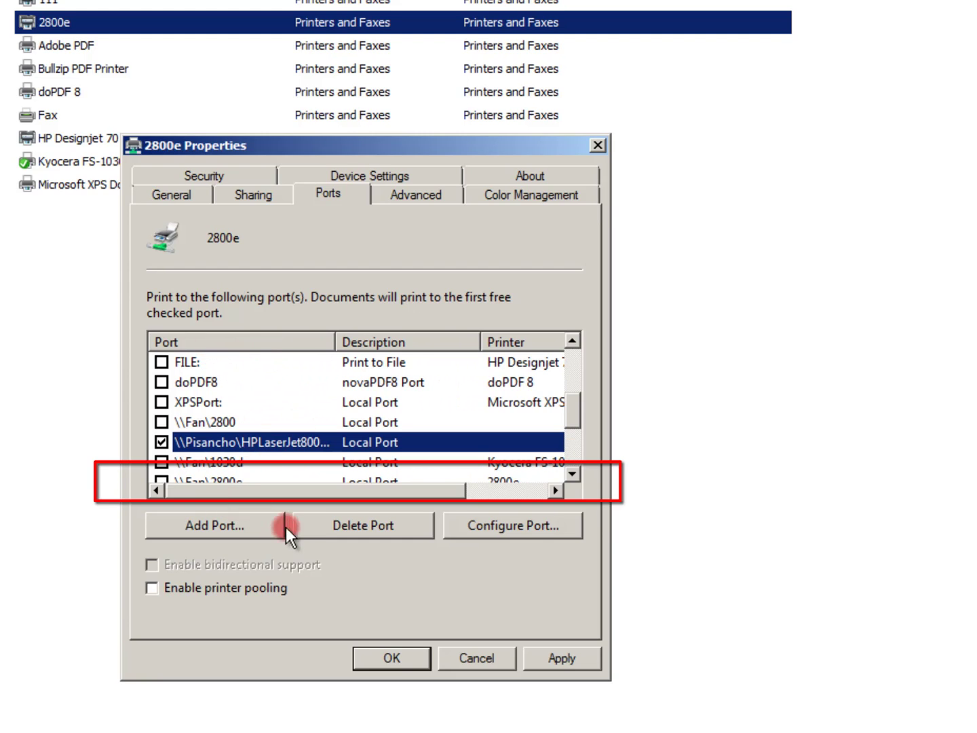
click(336, 530)
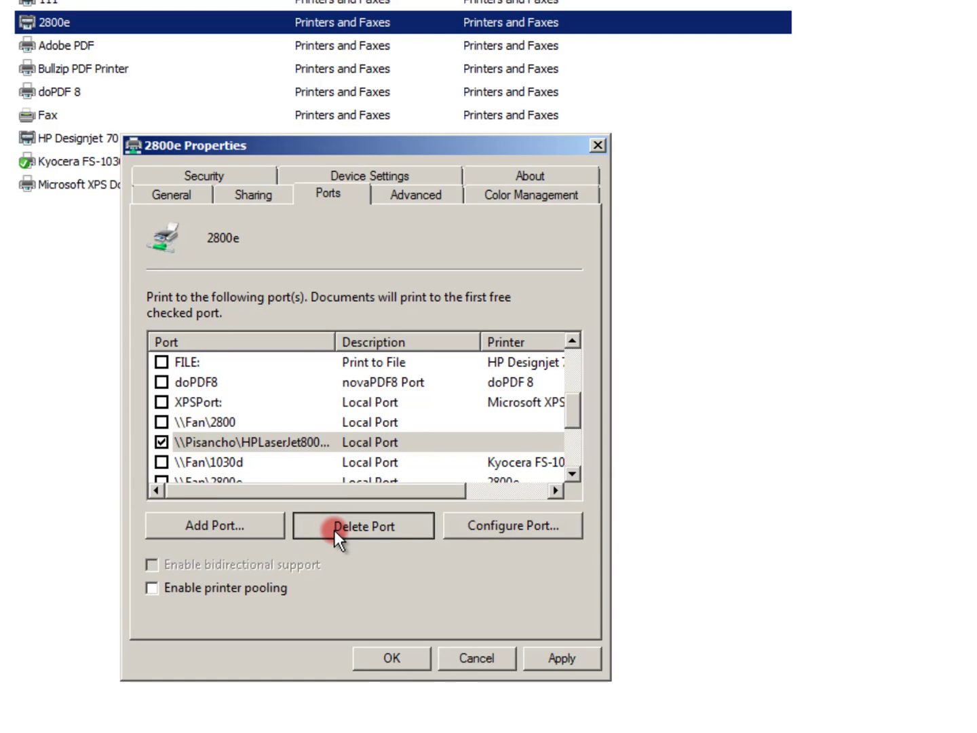
key(Return)
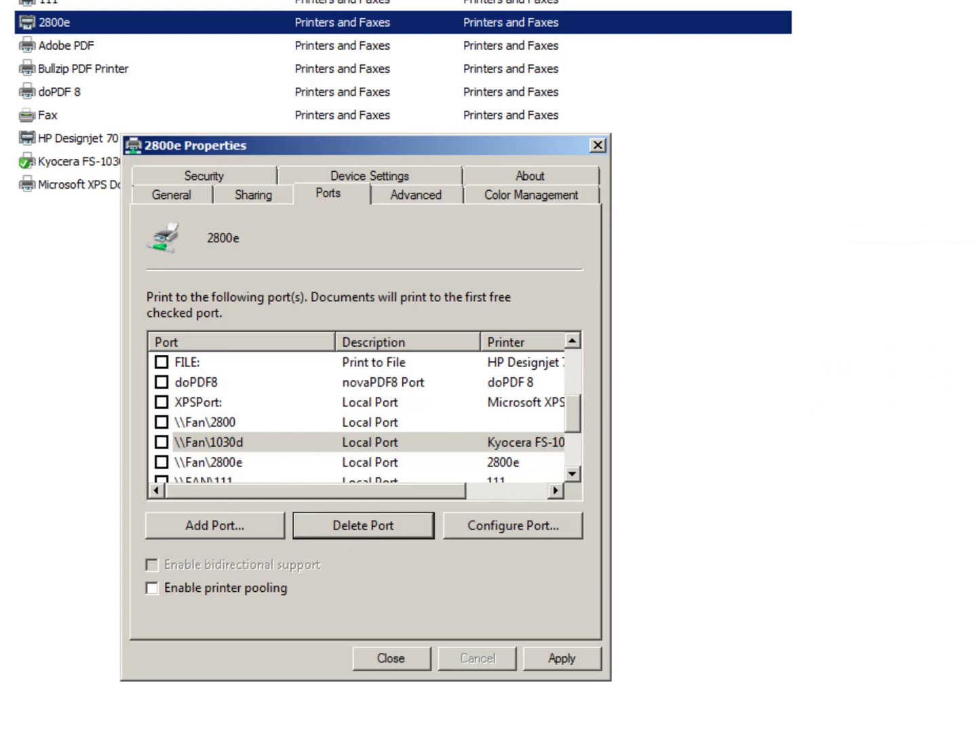
Step: Assign the \\Fan\2800 local port to the 2800e printer and close its properties
click(352, 399)
scroll(345, 398, down, 2)
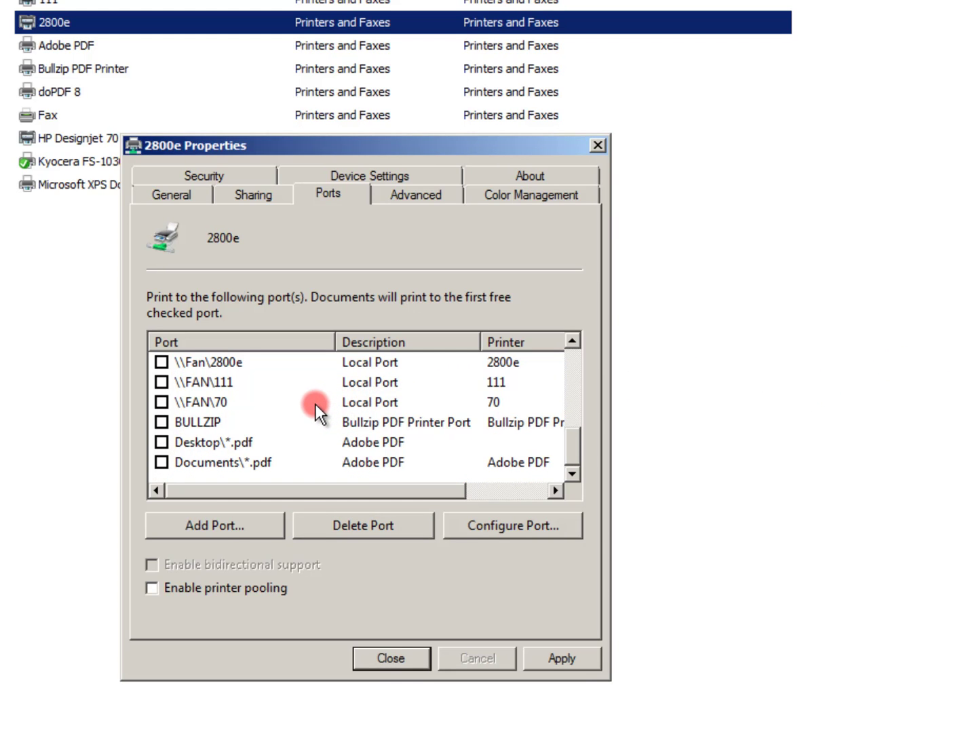
scroll(314, 402, up, 1)
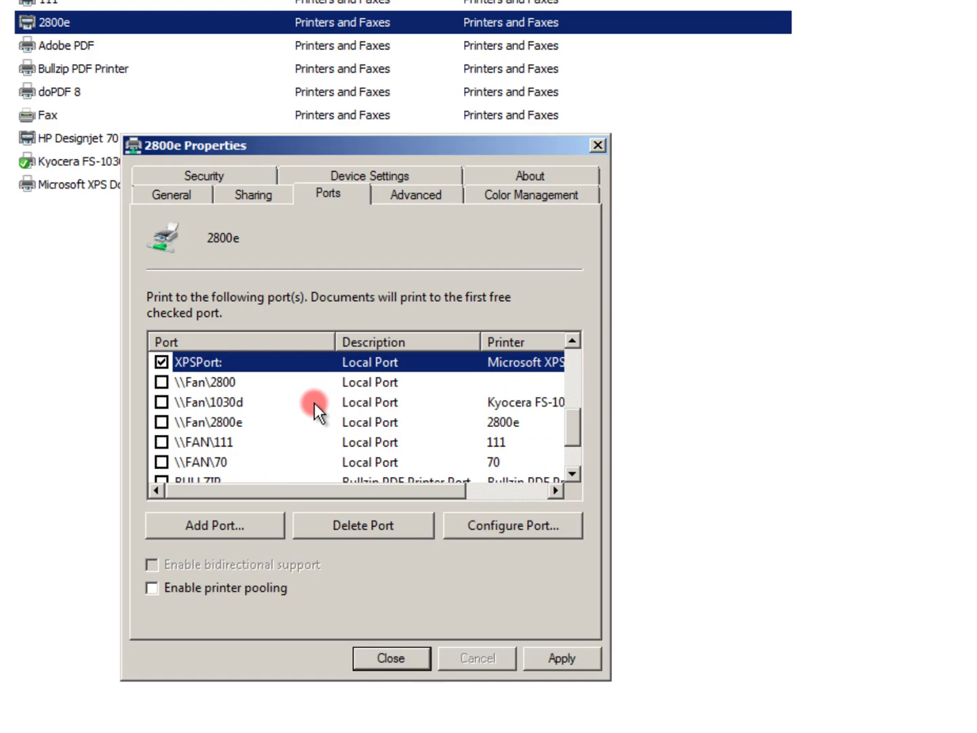
click(243, 380)
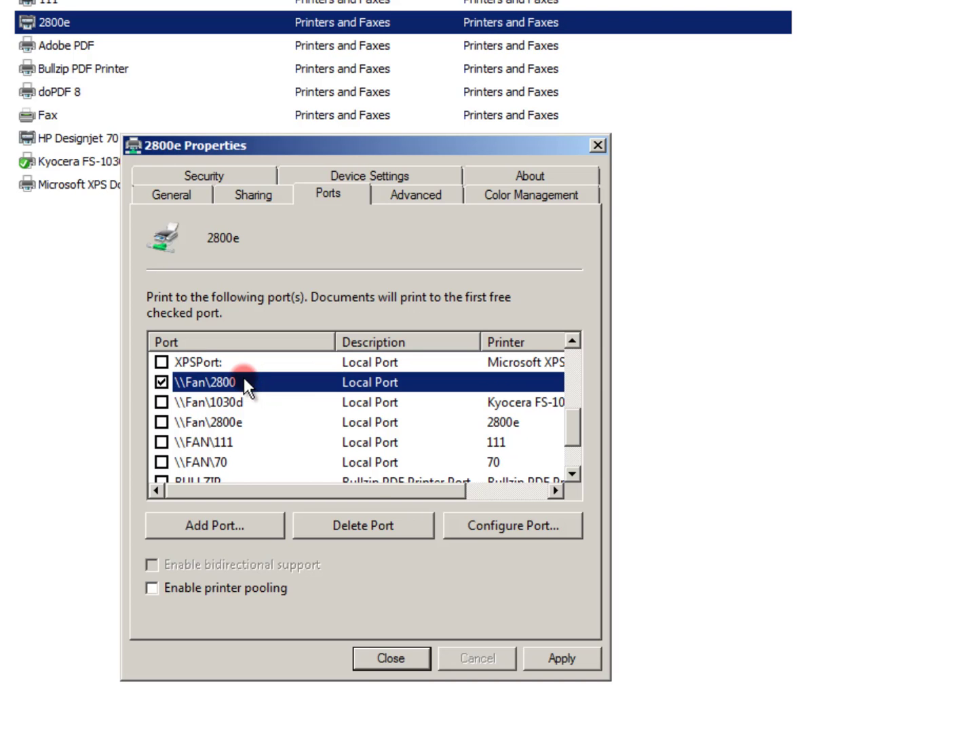
scroll(195, 381, up, 2)
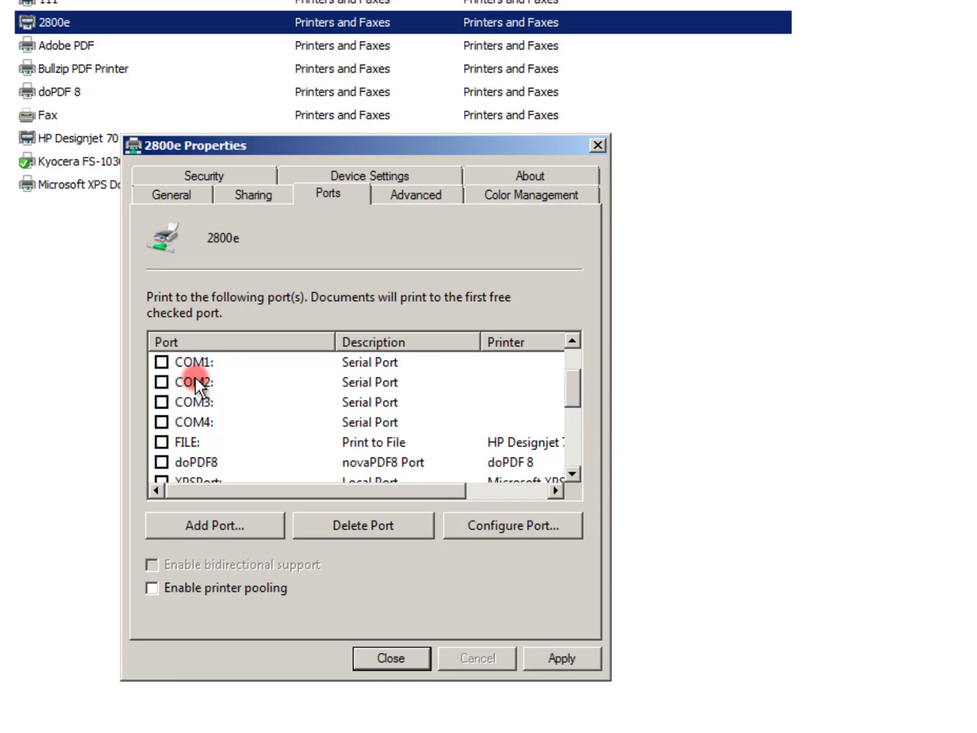
scroll(196, 384, down, 2)
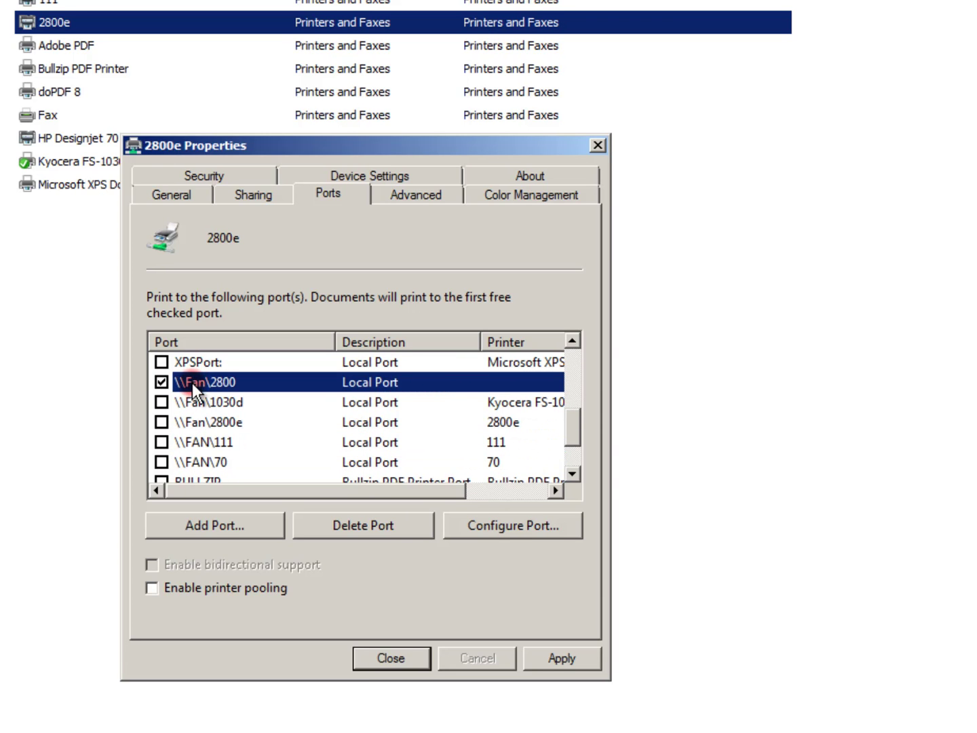
click(380, 651)
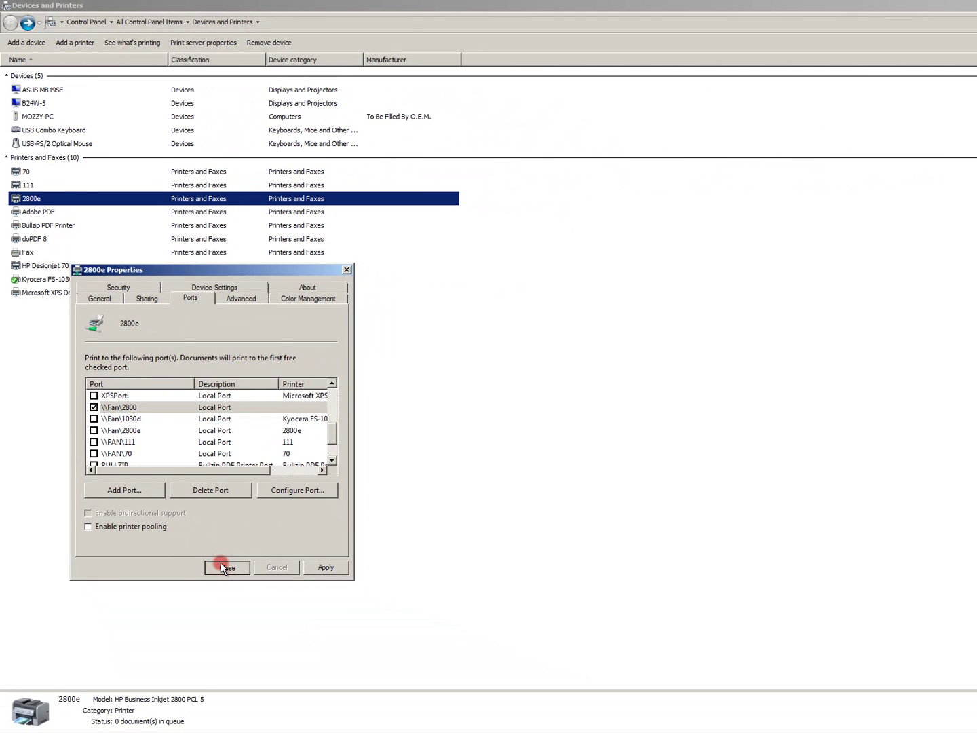
Step: Start adding a network, wireless or Bluetooth printer and look up the address of 2800e on Fan among the available printers
right_click(135, 378)
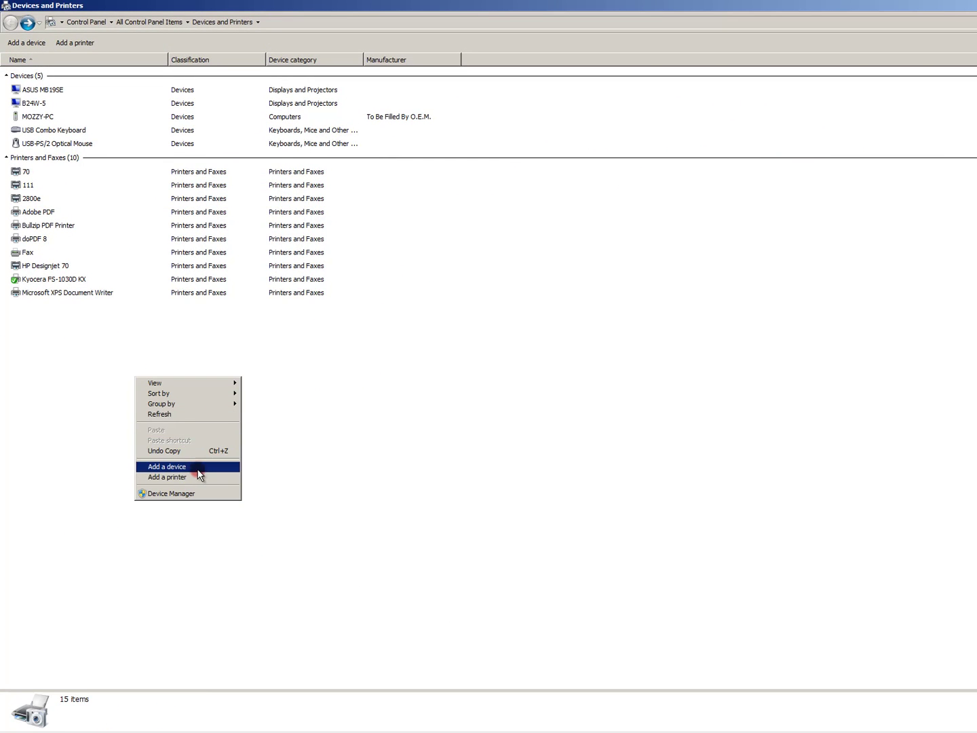
click(195, 476)
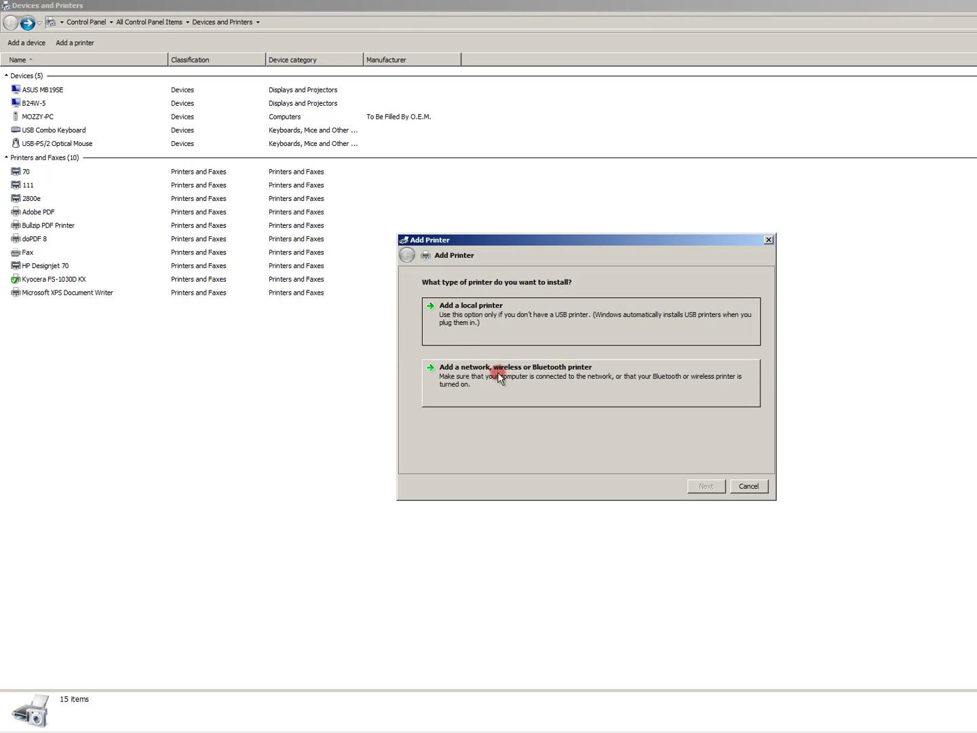
click(499, 385)
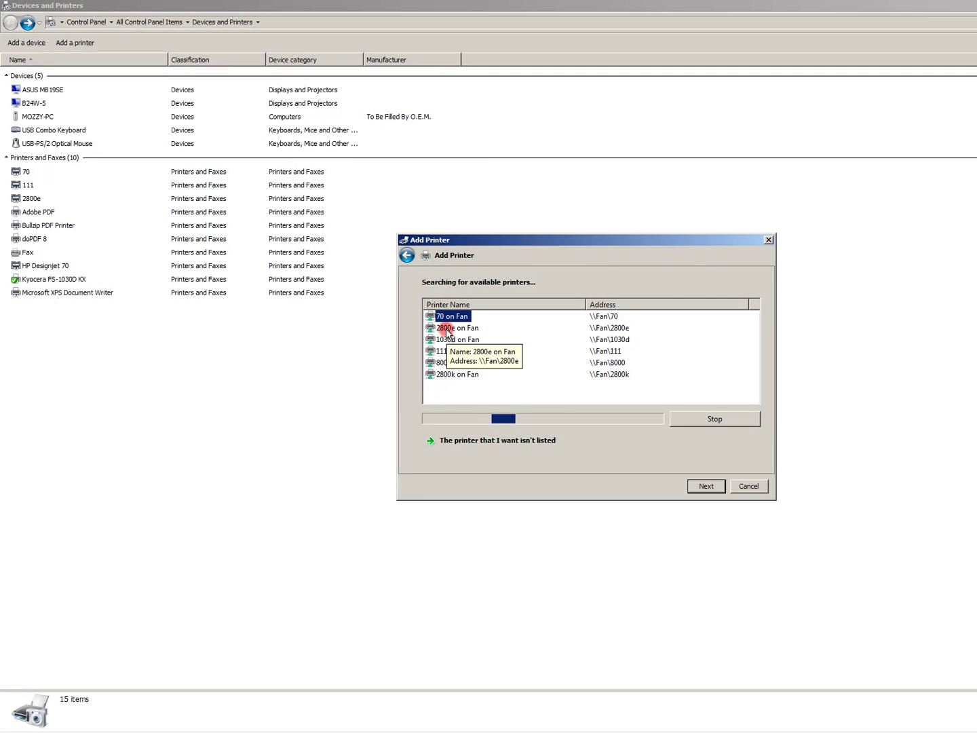
click(448, 328)
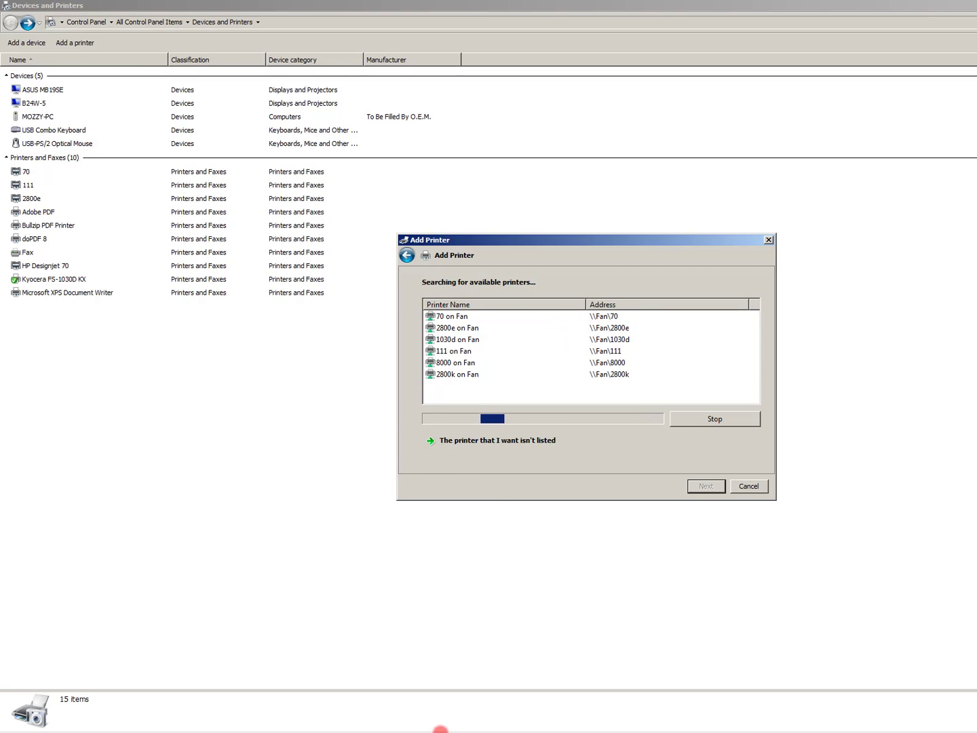
Step: Switch to Microsoft Word with a blank document open in a non-maximized window
click(298, 718)
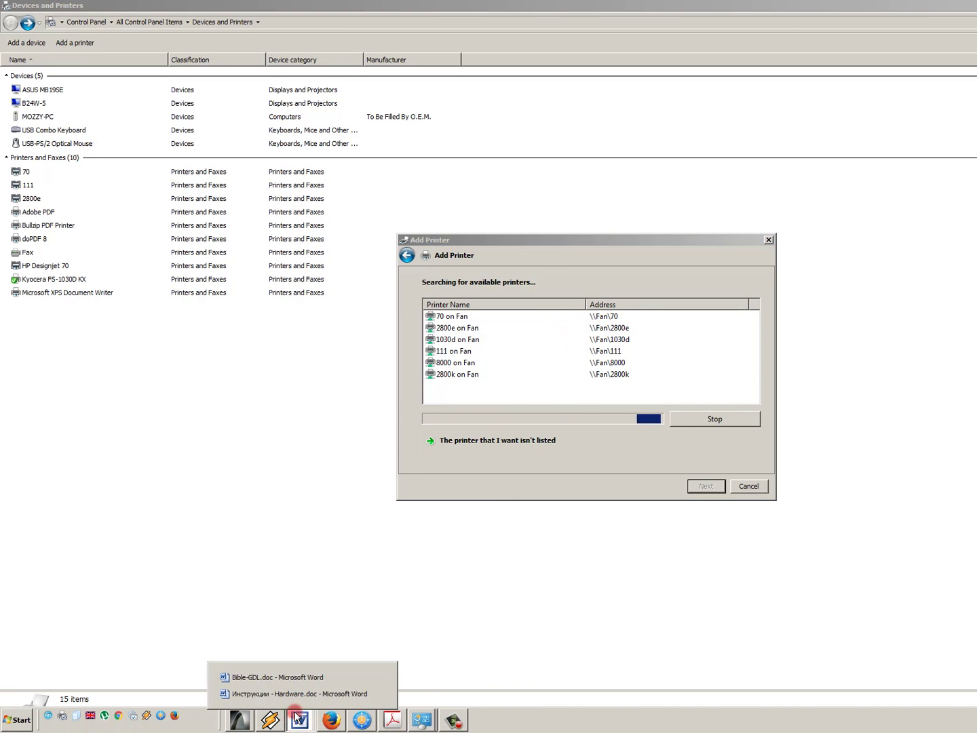
click(306, 675)
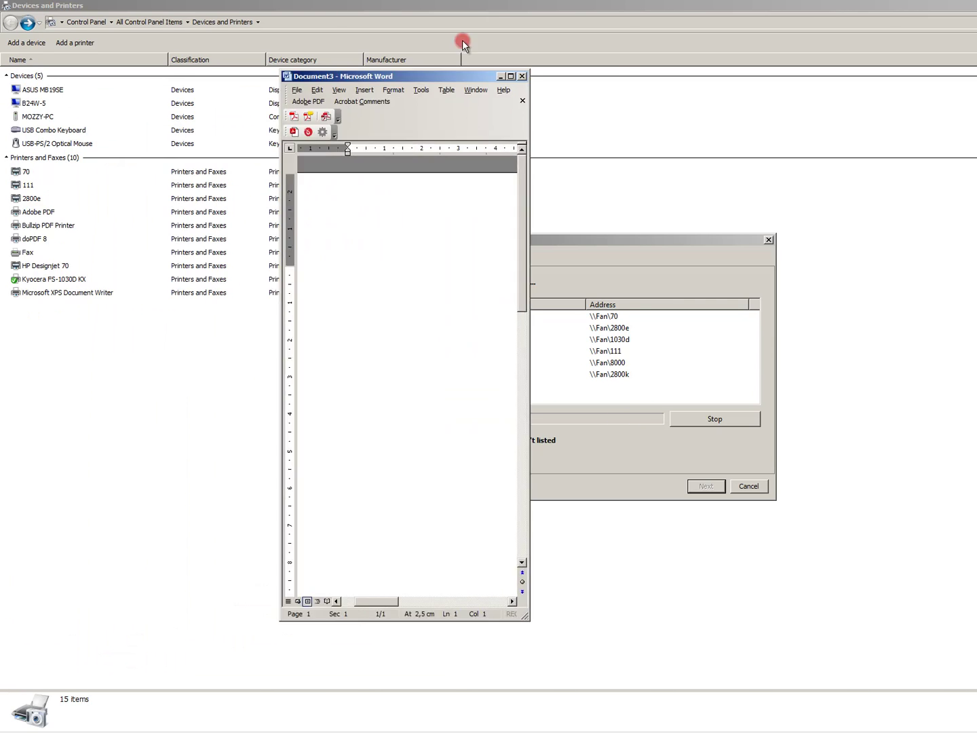
double_click(324, 75)
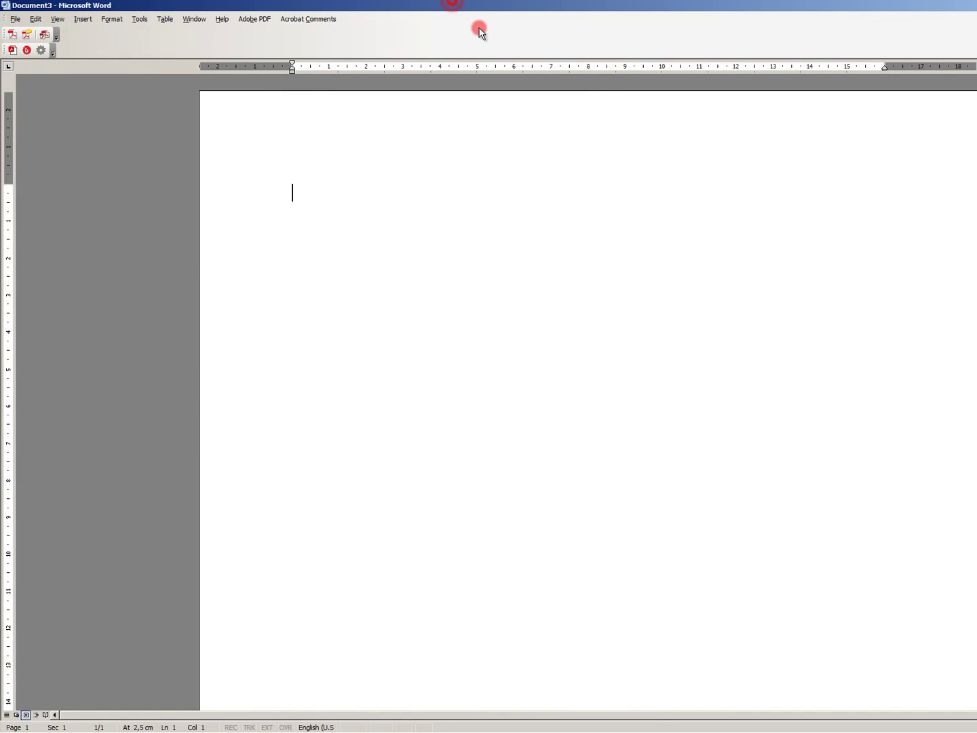
double_click(451, 5)
Step: Stop the search for available printers and arrange the Add Printer dialog beside a widened Word window
drag(497, 239, 770, 181)
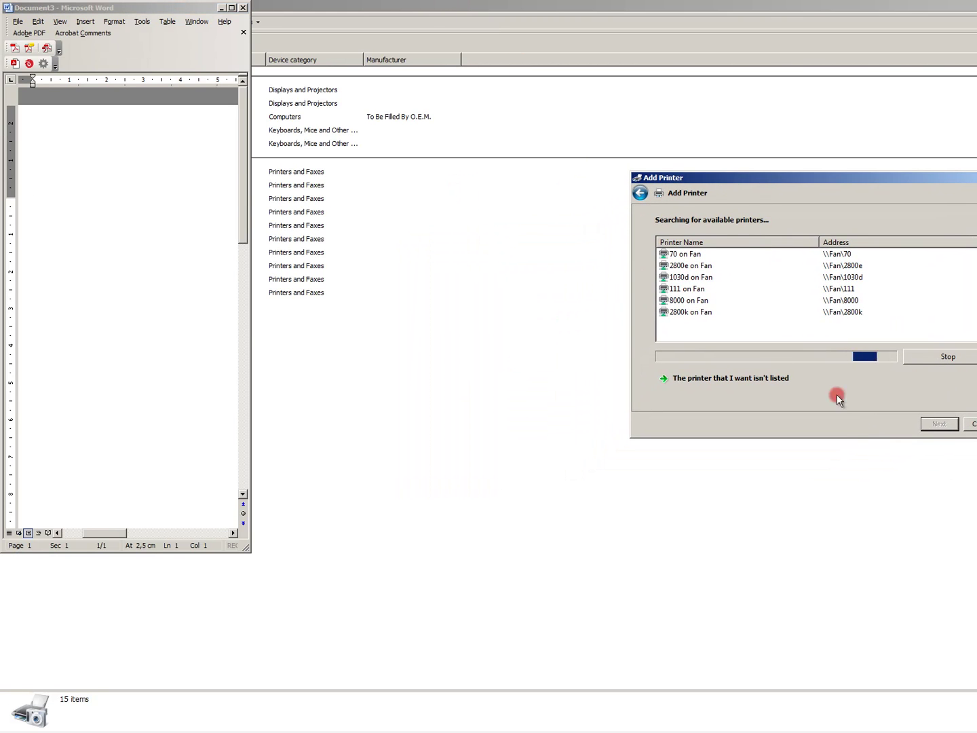
click(927, 358)
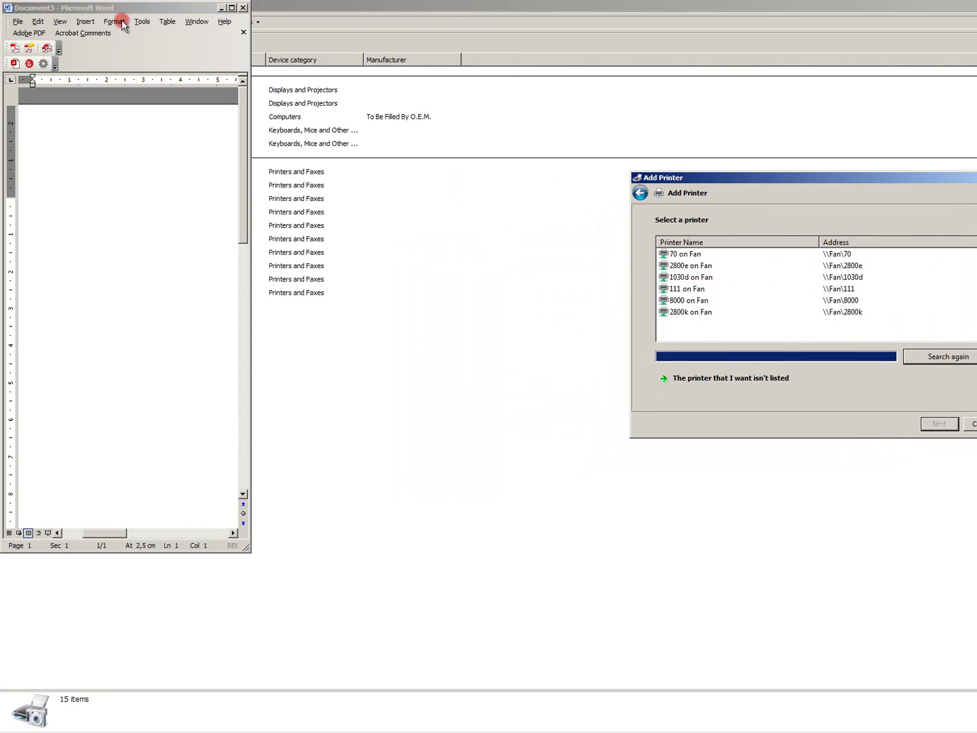
drag(131, 8, 208, 11)
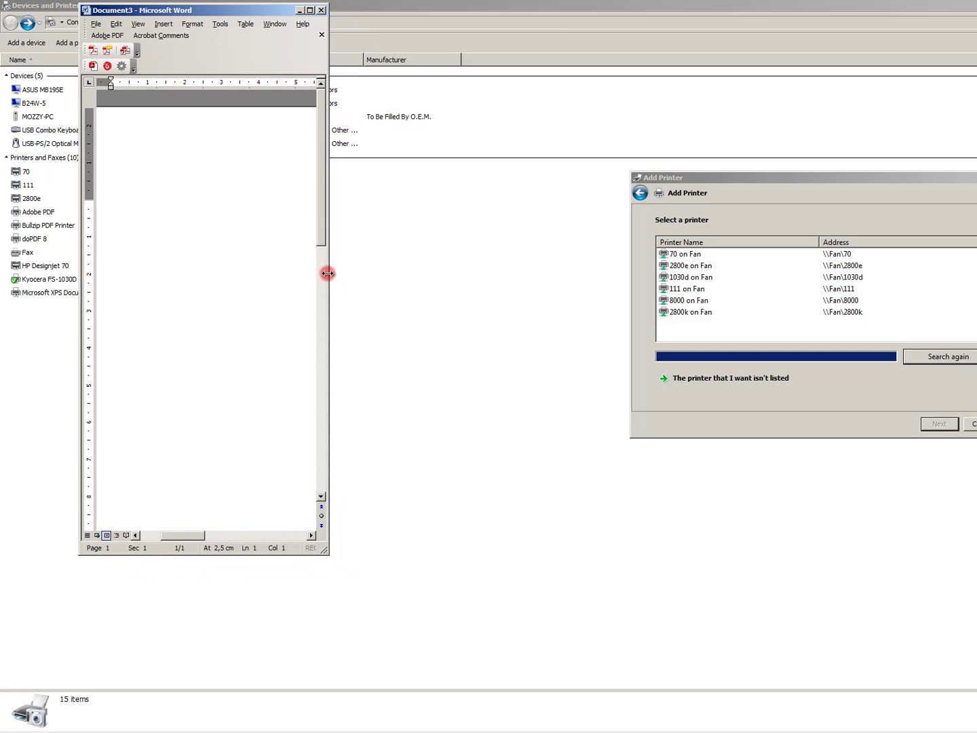
drag(328, 273, 553, 292)
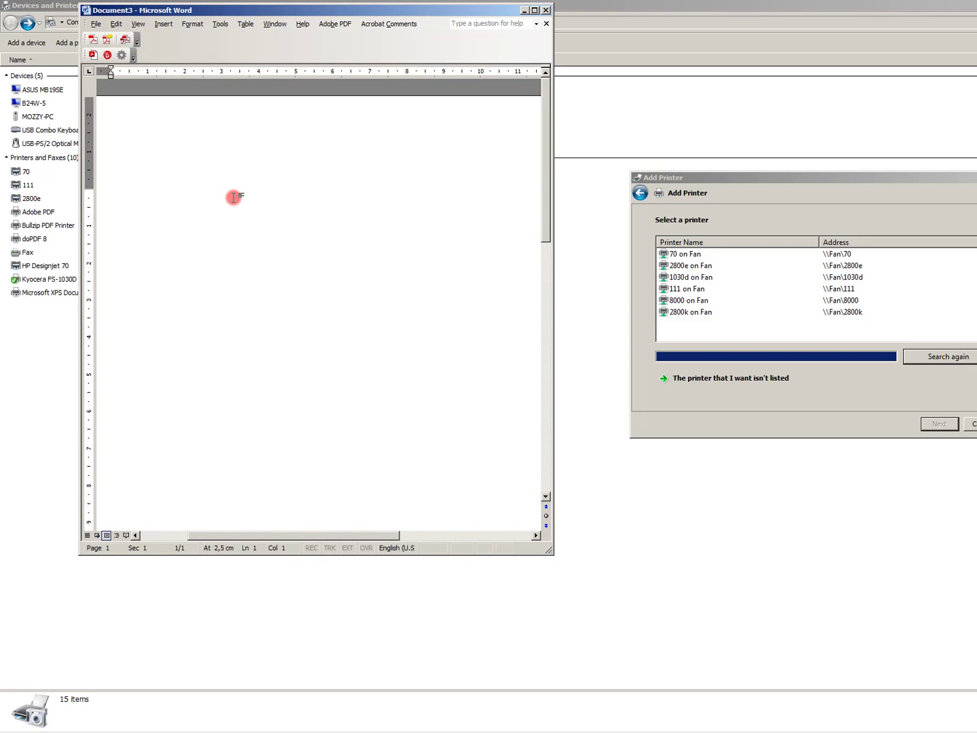
Step: List the printer addresses \\Fan\2800e, \\Fan\1030d, \\Fan\111, \\Fan\8000 and \\Fan\70 on separate lines of the blank document
text(\\Fan\2800e)
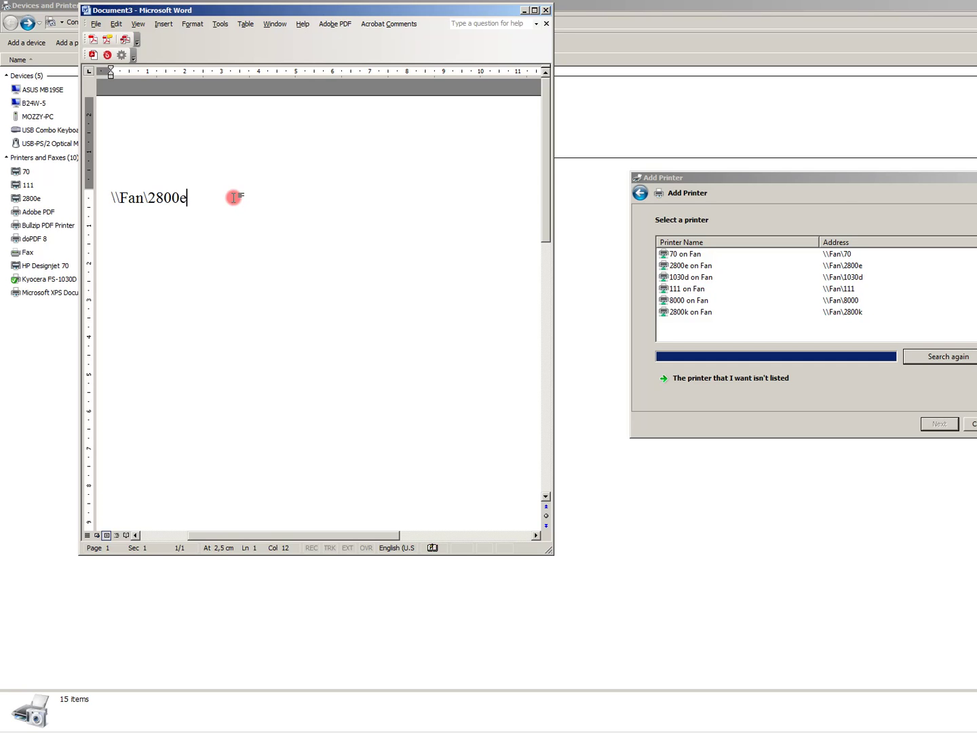
key(Return)
text(\\Fan\)
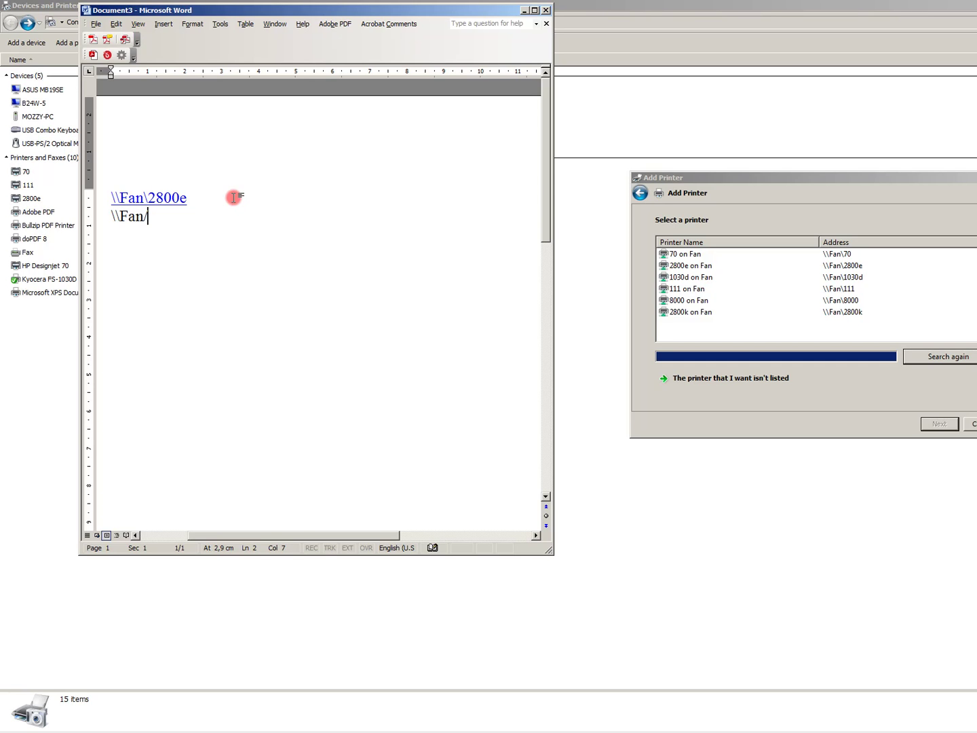
text(1030d)
key(Return)
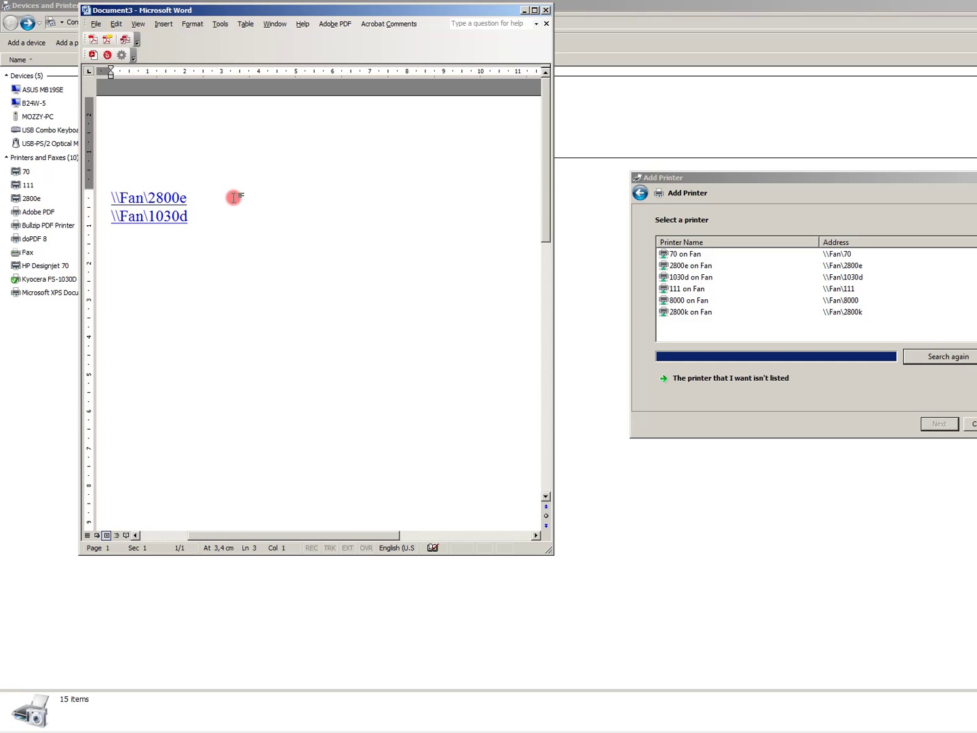
text(\\Fan\111)
key(Return)
text(\)
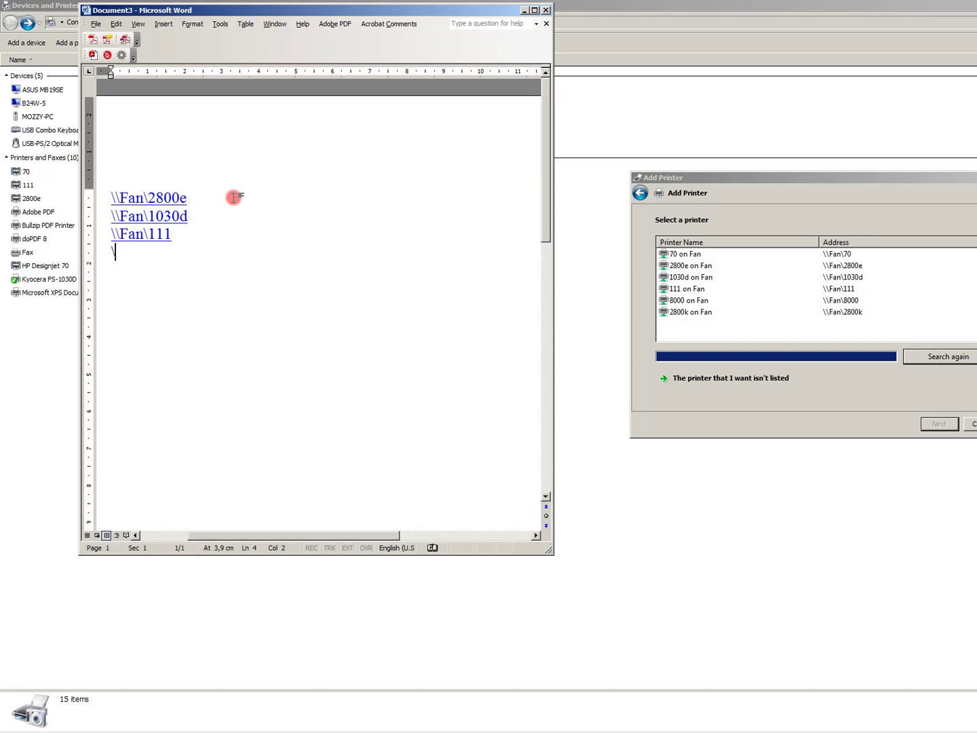
text(\Fan\8000)
key(Return)
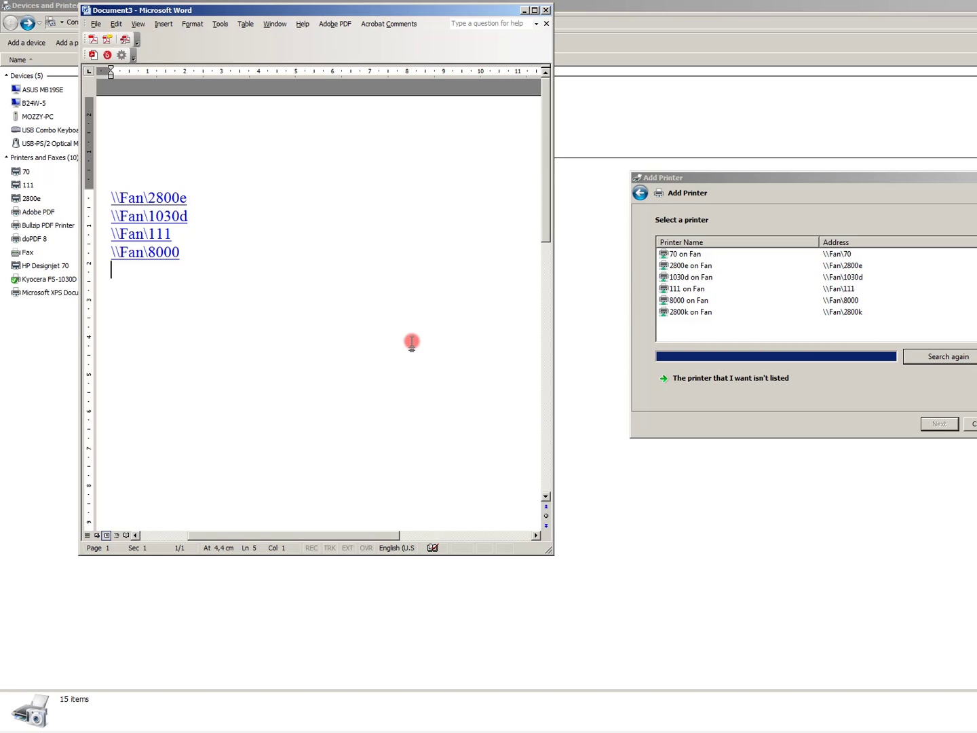
text(\\Fan\70)
key(Return)
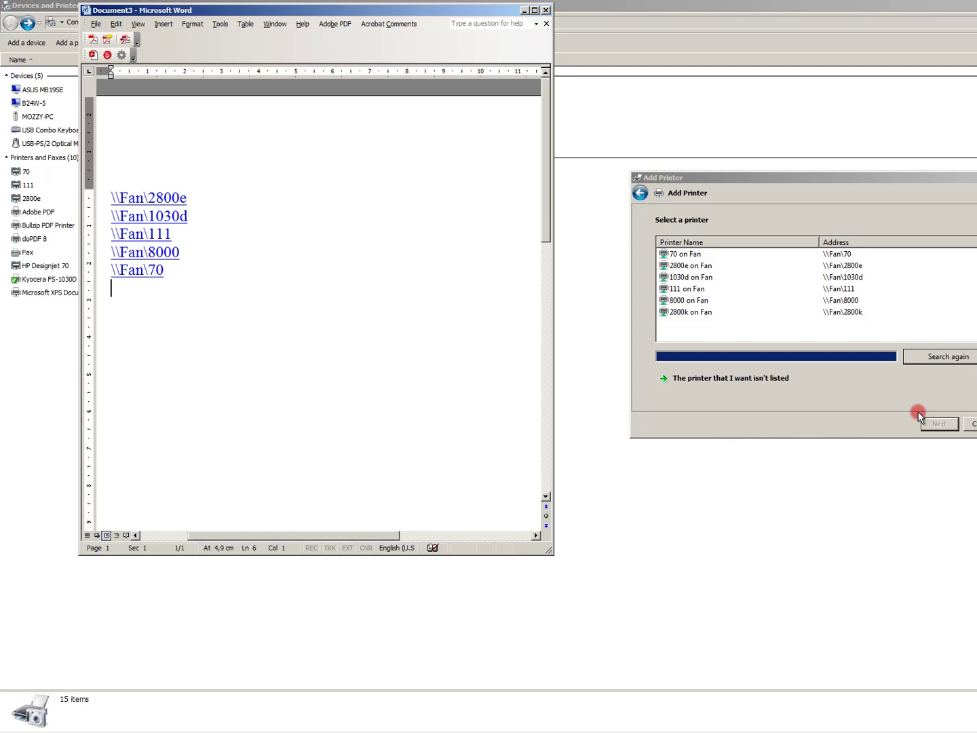
Step: Cancel the network printer installation and bring the Devices and Printers window to the front
click(976, 406)
click(972, 424)
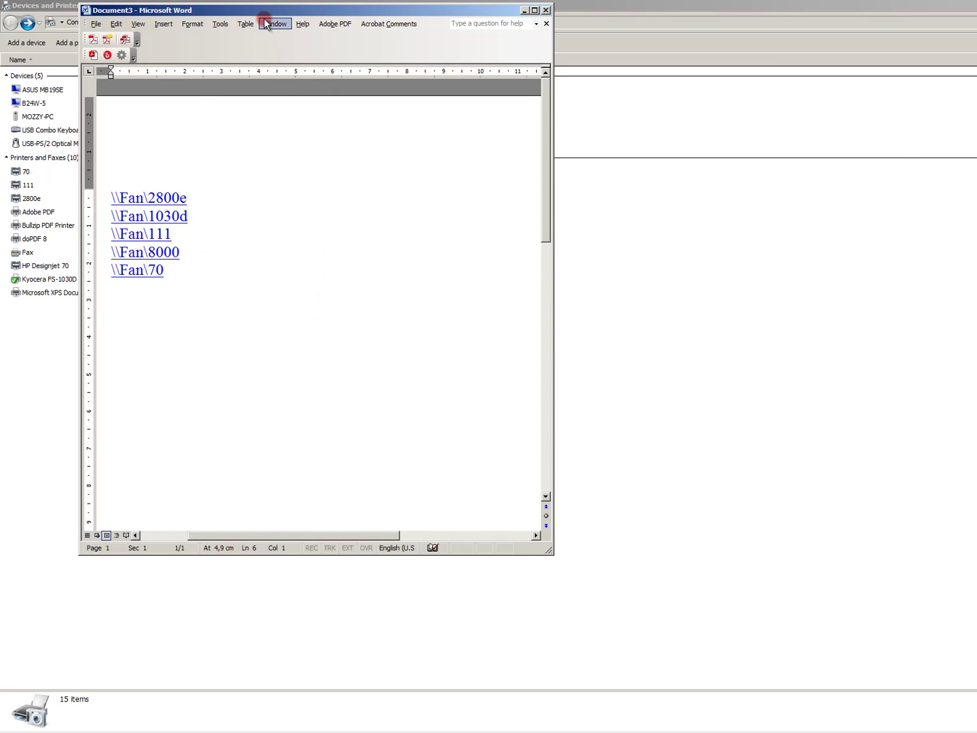
drag(258, 15, 643, 86)
click(122, 380)
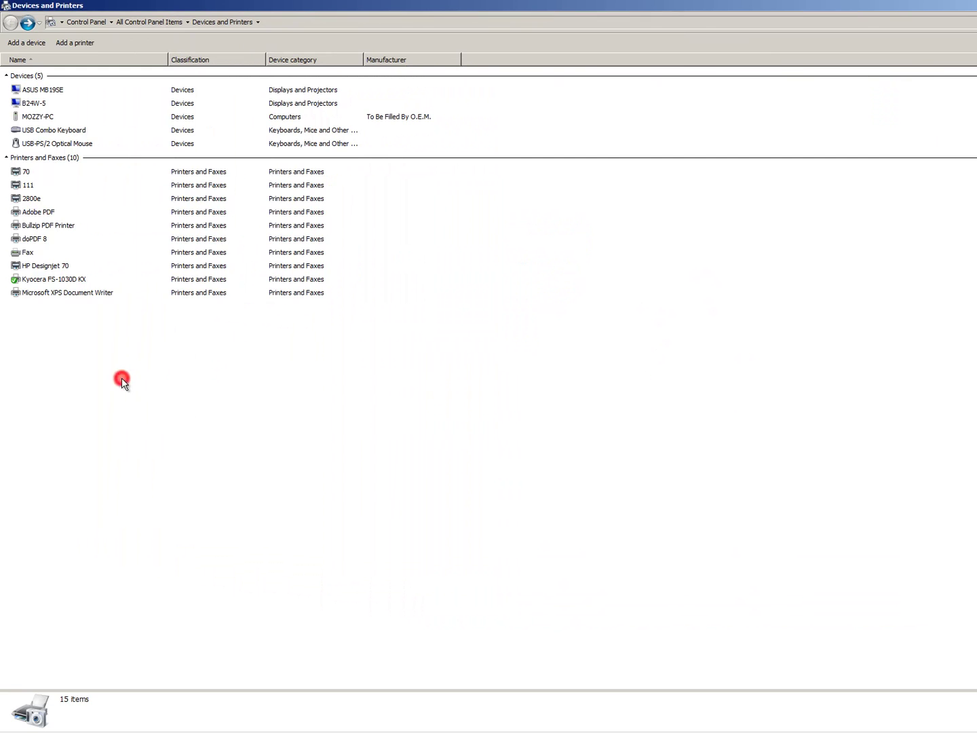
Step: Start adding a local printer that uses the existing port LPT1: (Printer Port)
right_click(98, 351)
click(171, 448)
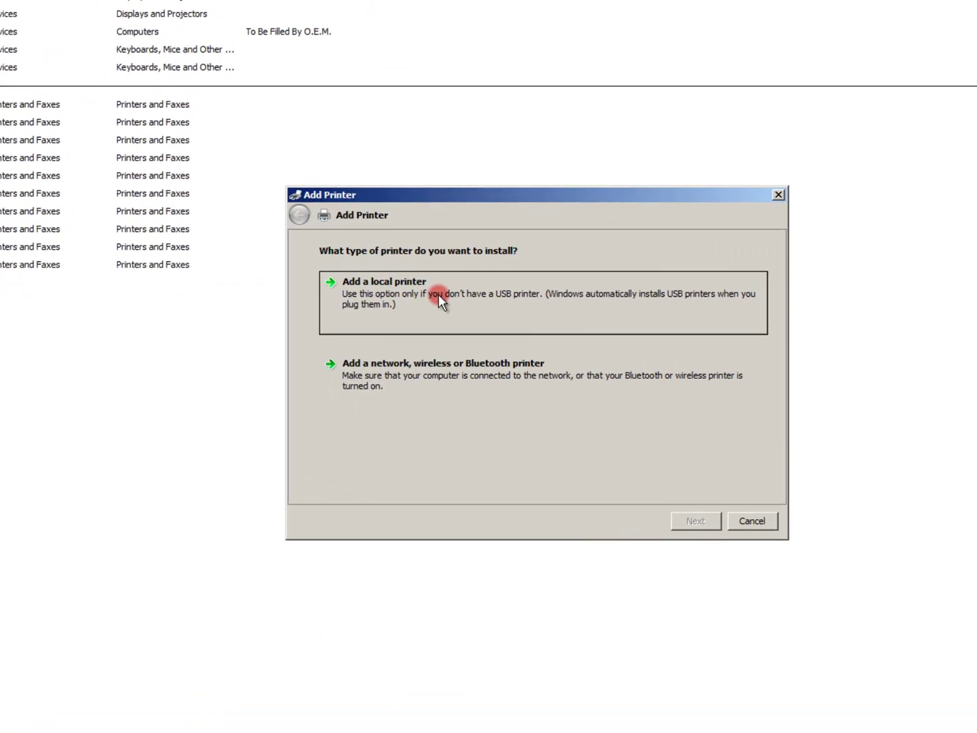
click(374, 276)
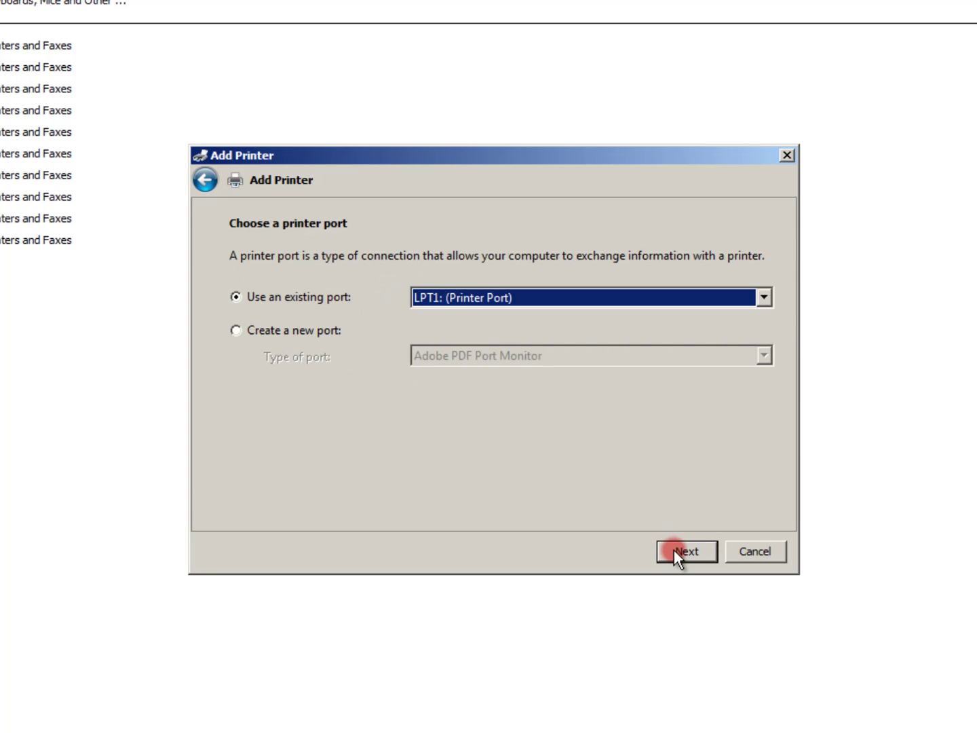
click(675, 552)
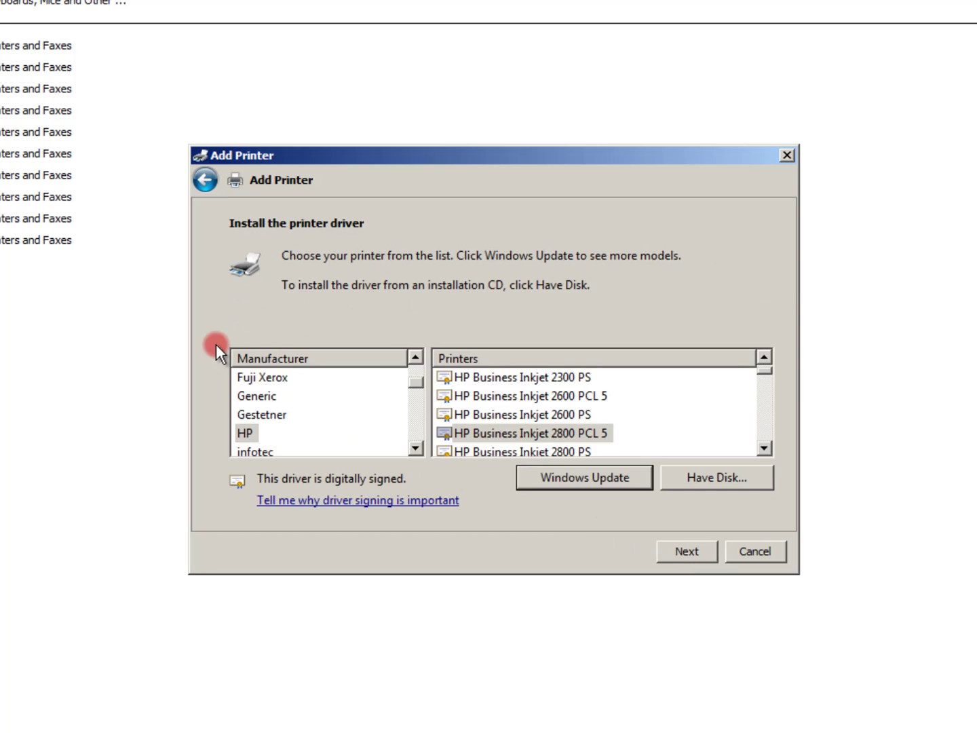
Step: Choose the HP LaserJet 8000 Series PCL 5 driver from manufacturer HP and keep using the currently installed driver version
click(546, 417)
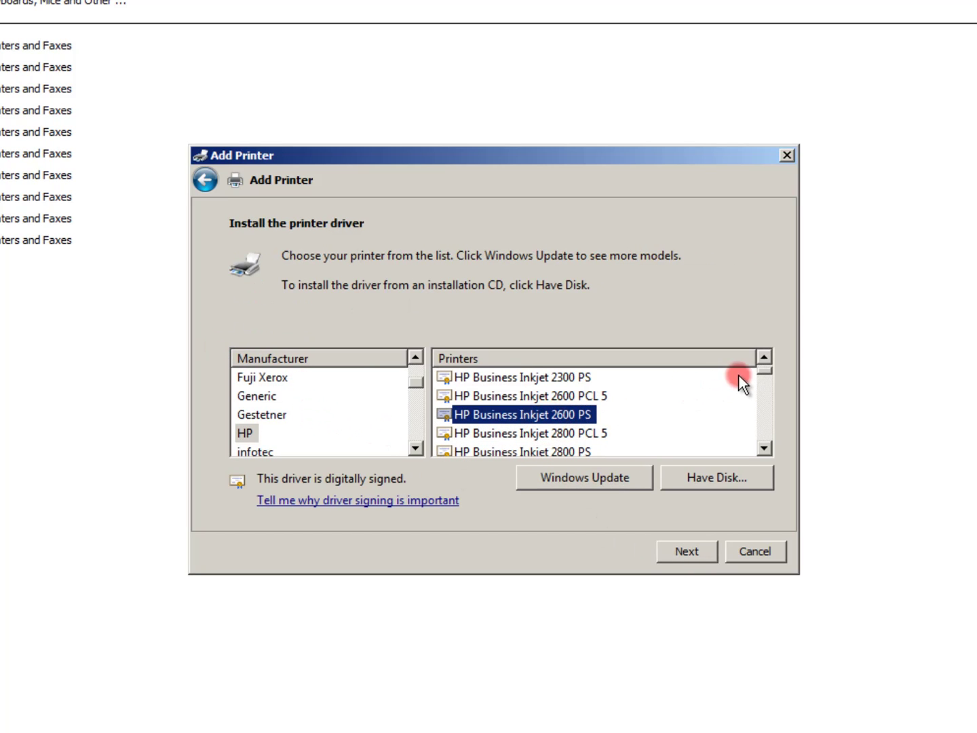
drag(762, 371, 762, 408)
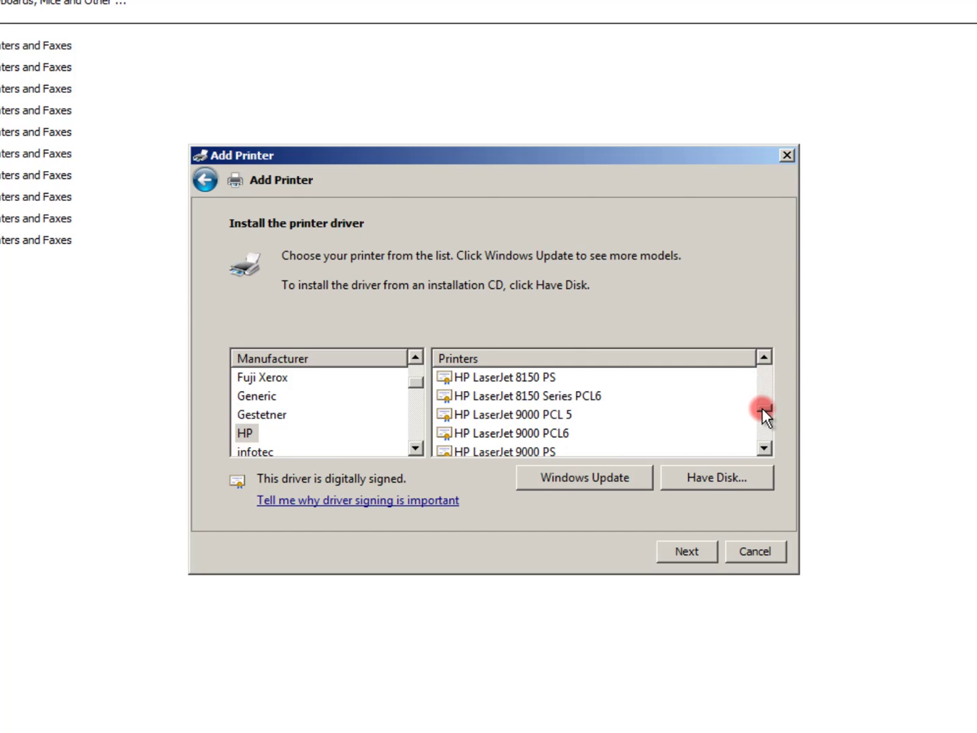
click(570, 420)
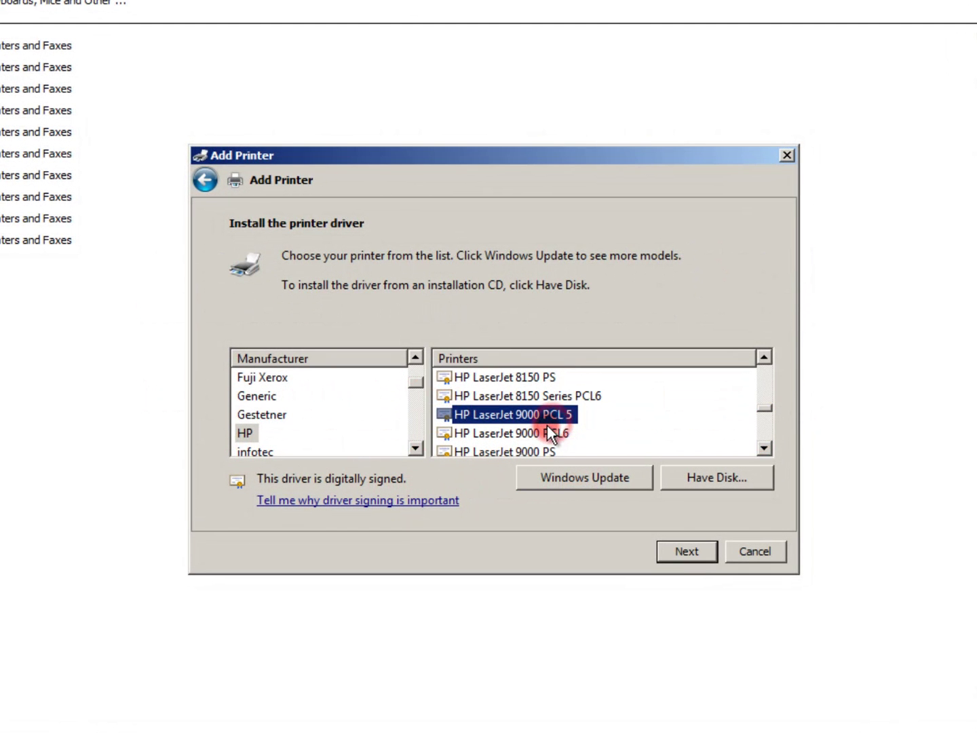
click(546, 425)
scroll(543, 420, up, 1)
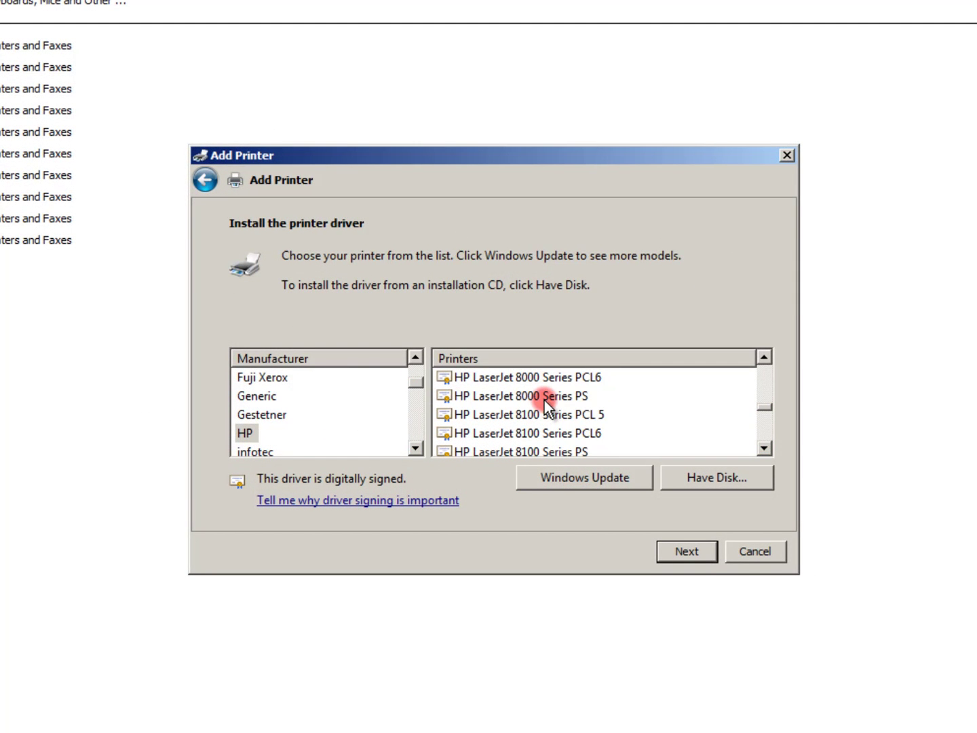
click(545, 399)
scroll(545, 395, up, 1)
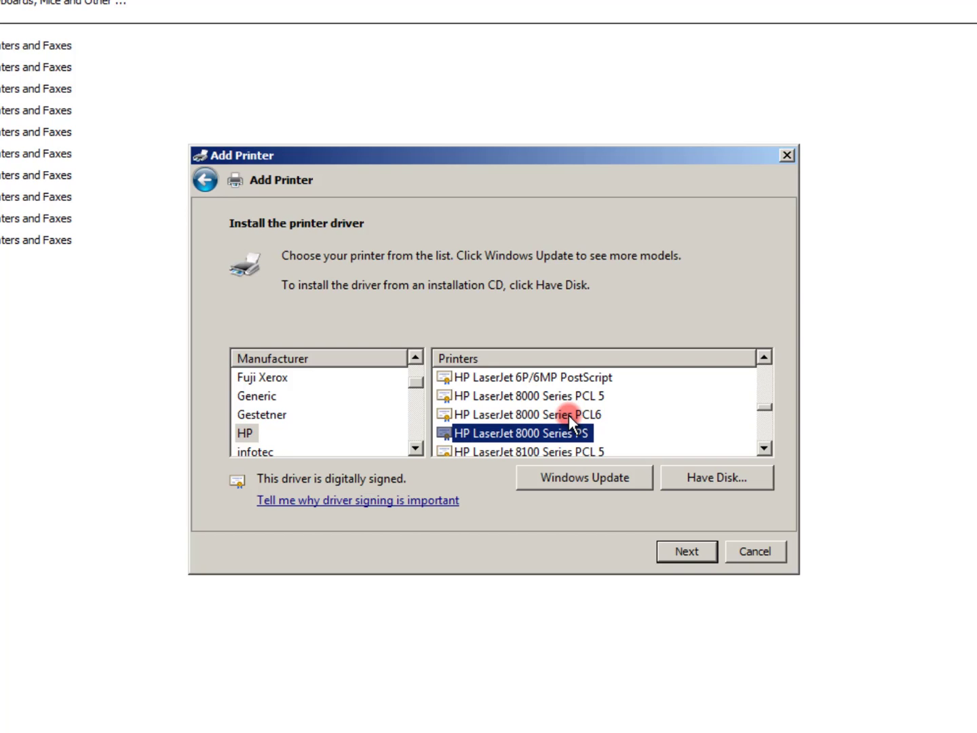
click(575, 397)
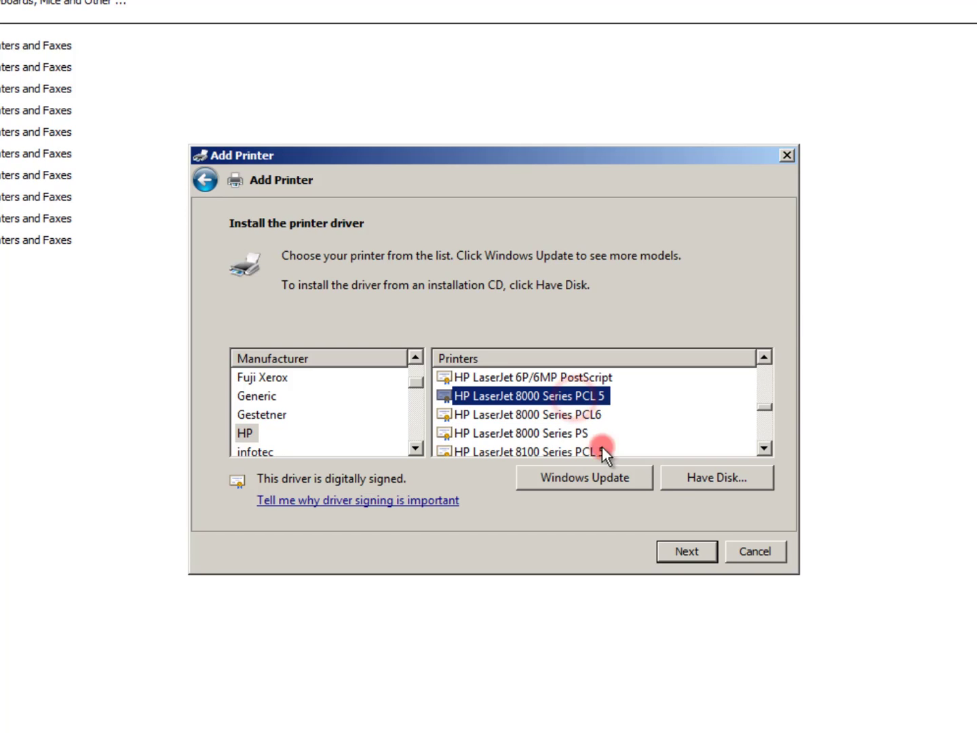
click(687, 550)
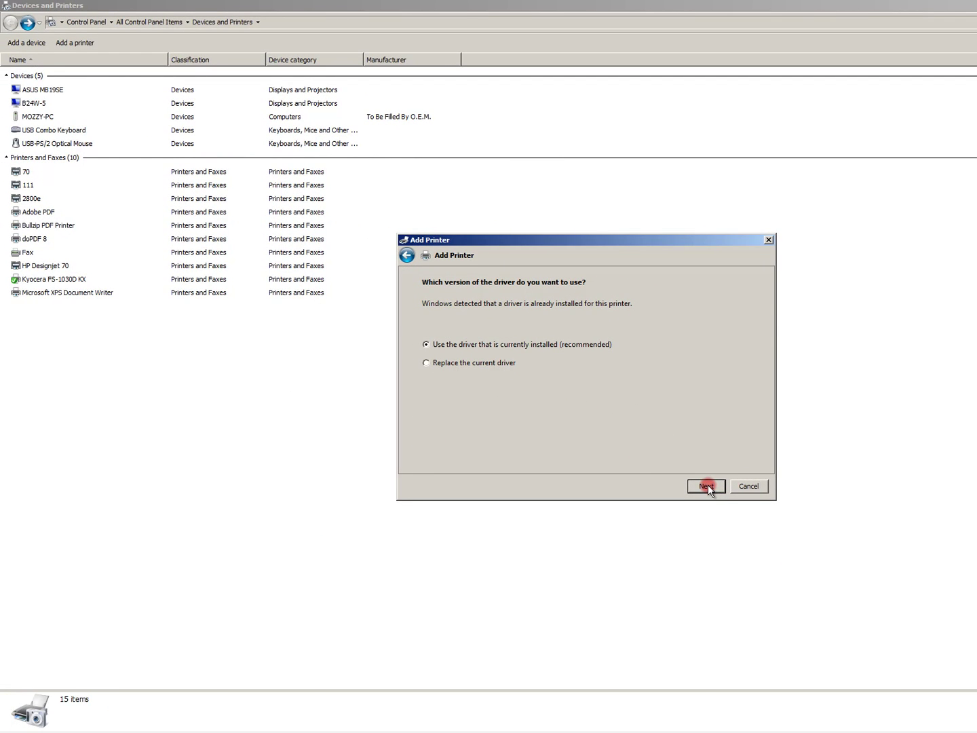
click(705, 487)
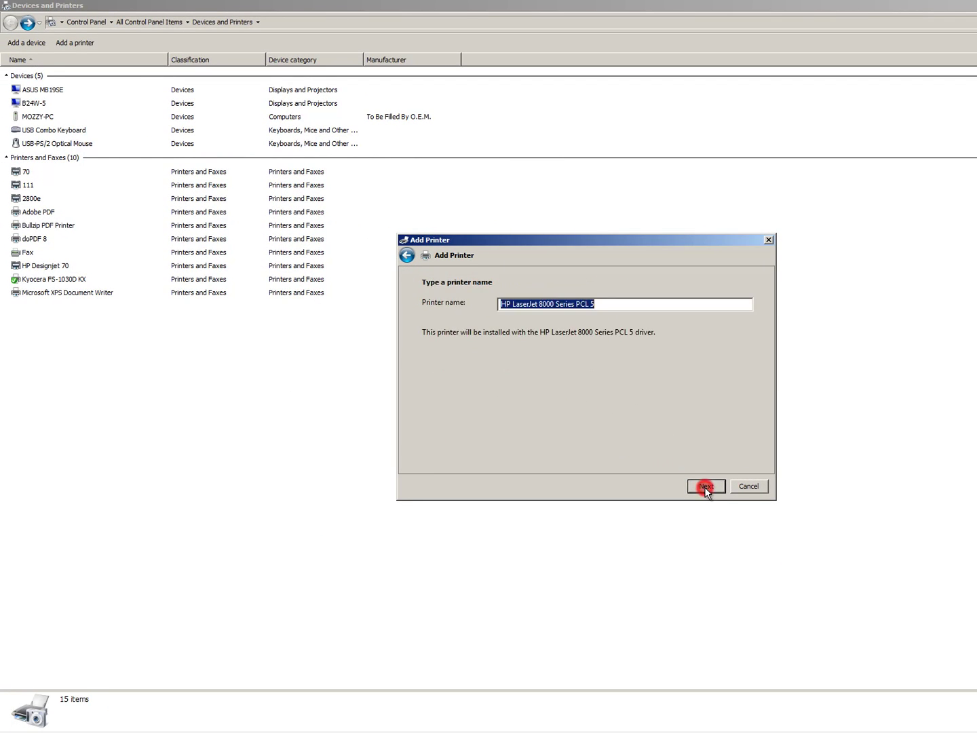
Step: Name the new printer 8000 and finish the installation without making it the default printer
click(624, 305)
drag(623, 305, 544, 311)
double_click(614, 305)
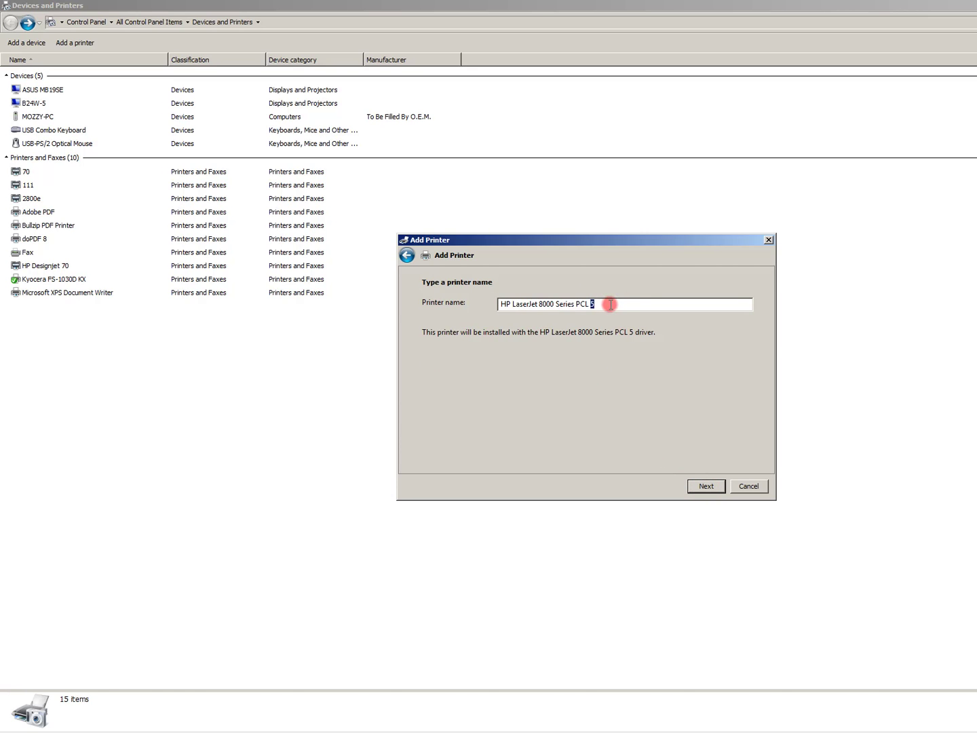
drag(613, 303, 436, 303)
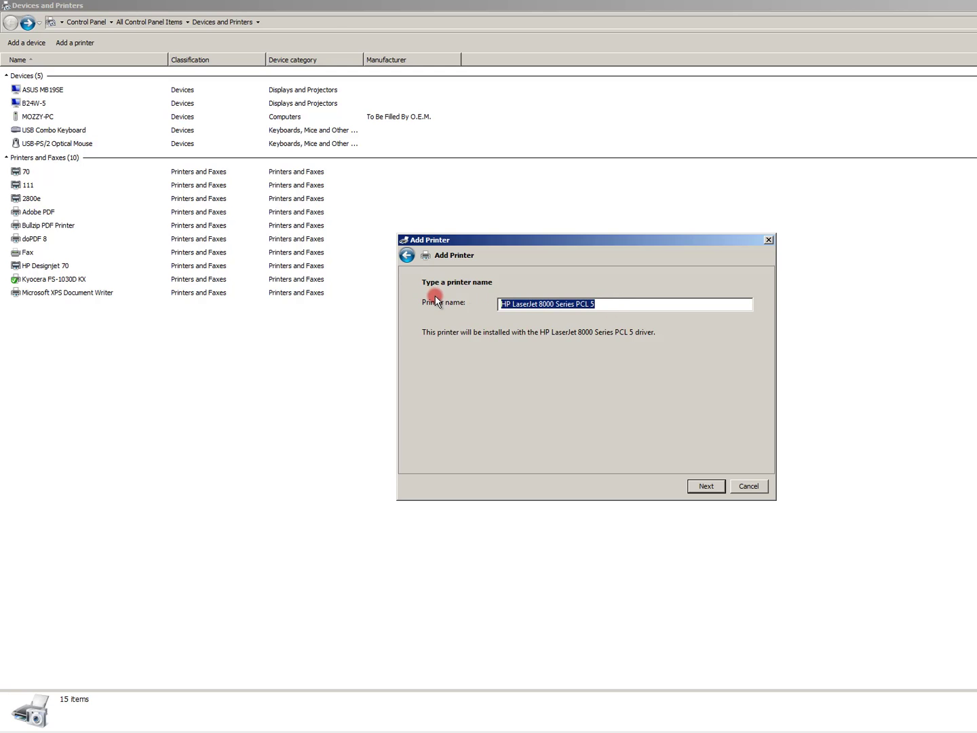
text(8000)
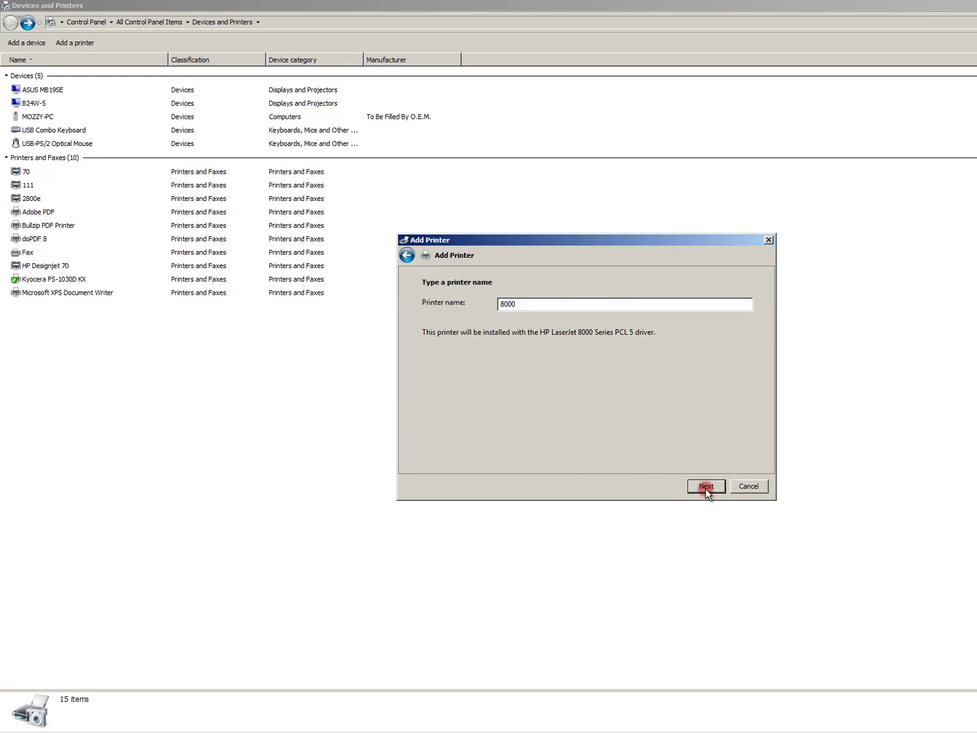
click(705, 487)
click(703, 484)
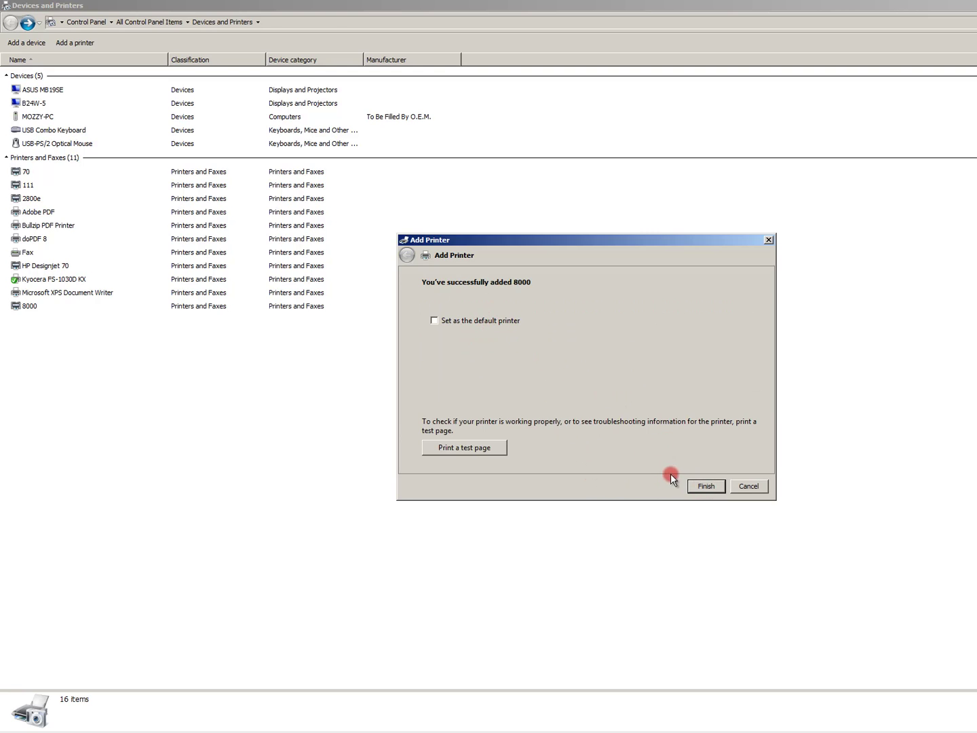
click(700, 487)
click(704, 487)
click(47, 313)
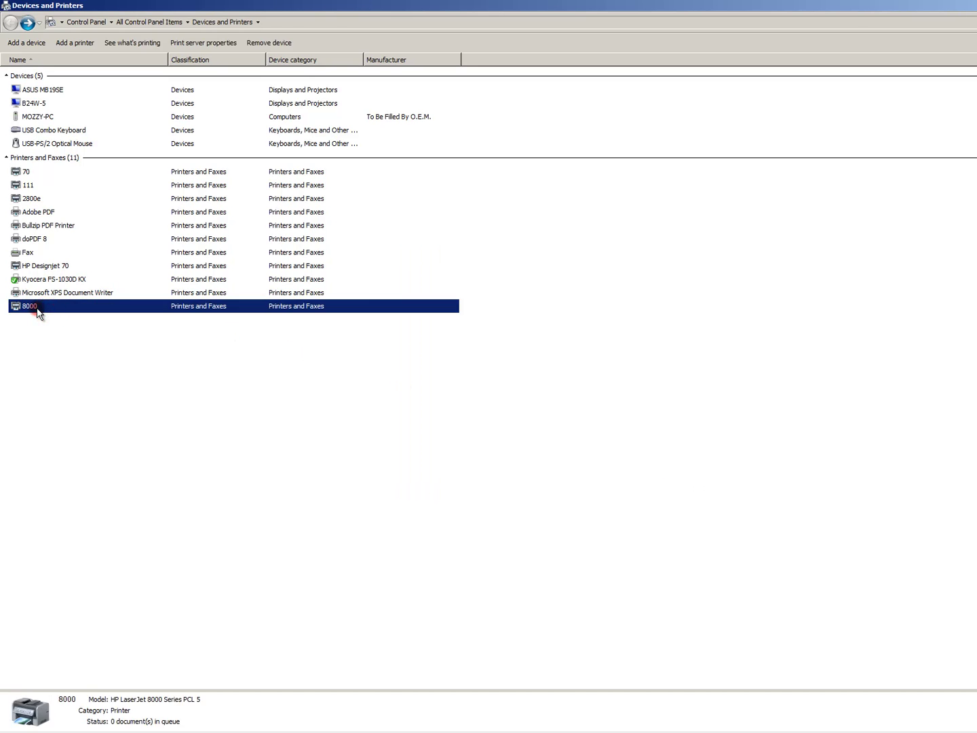
right_click(39, 311)
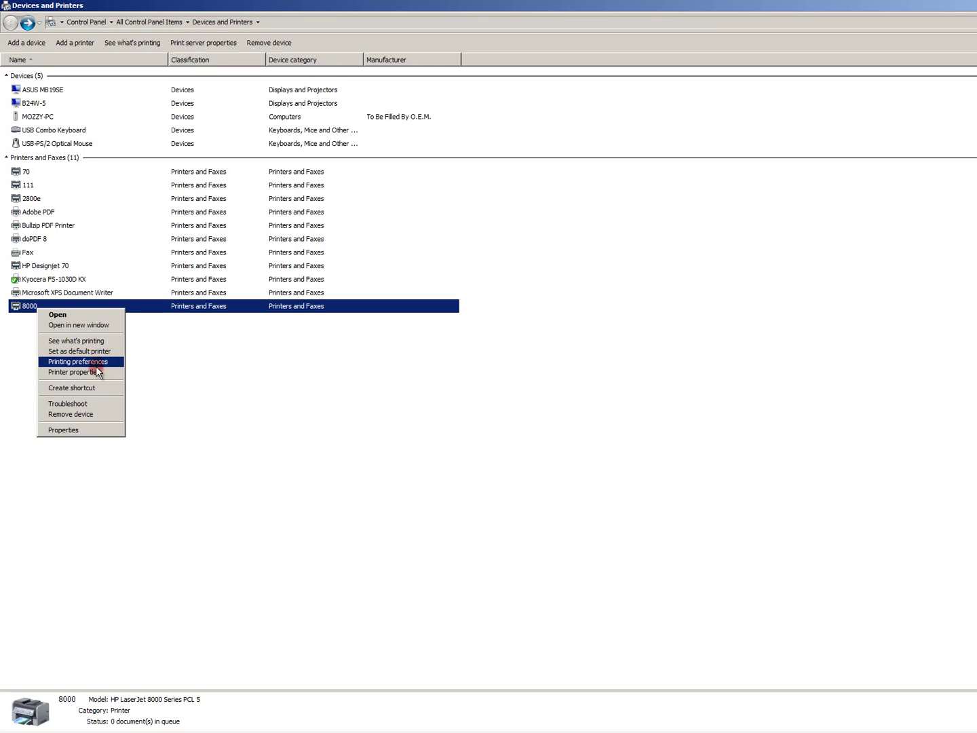
click(185, 397)
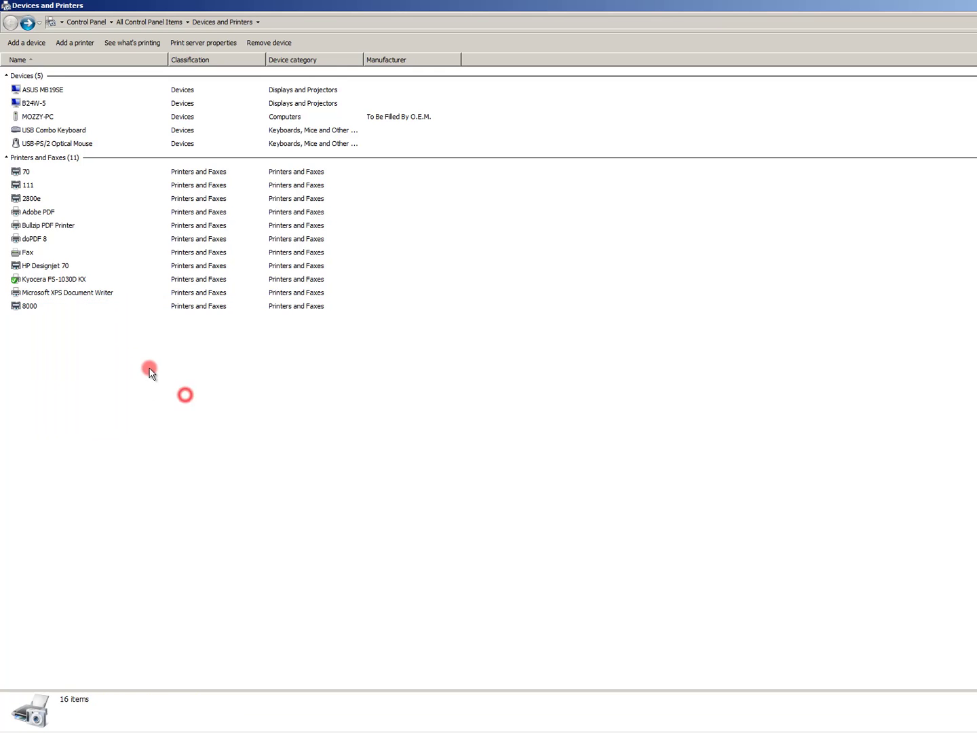
right_click(136, 359)
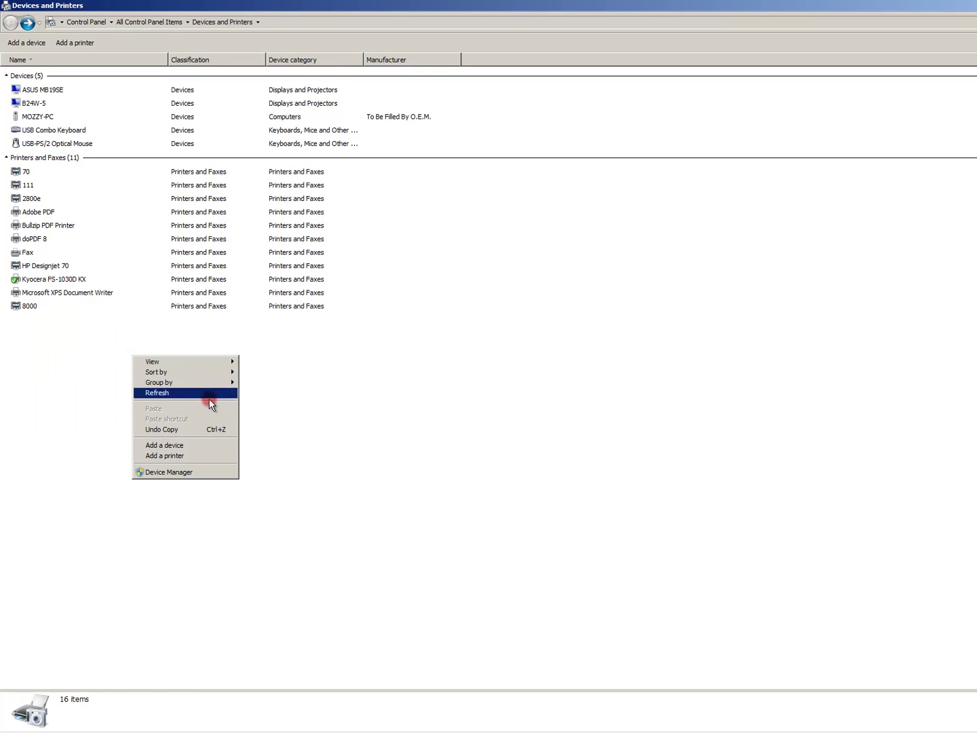
click(48, 306)
mouse_move(298, 718)
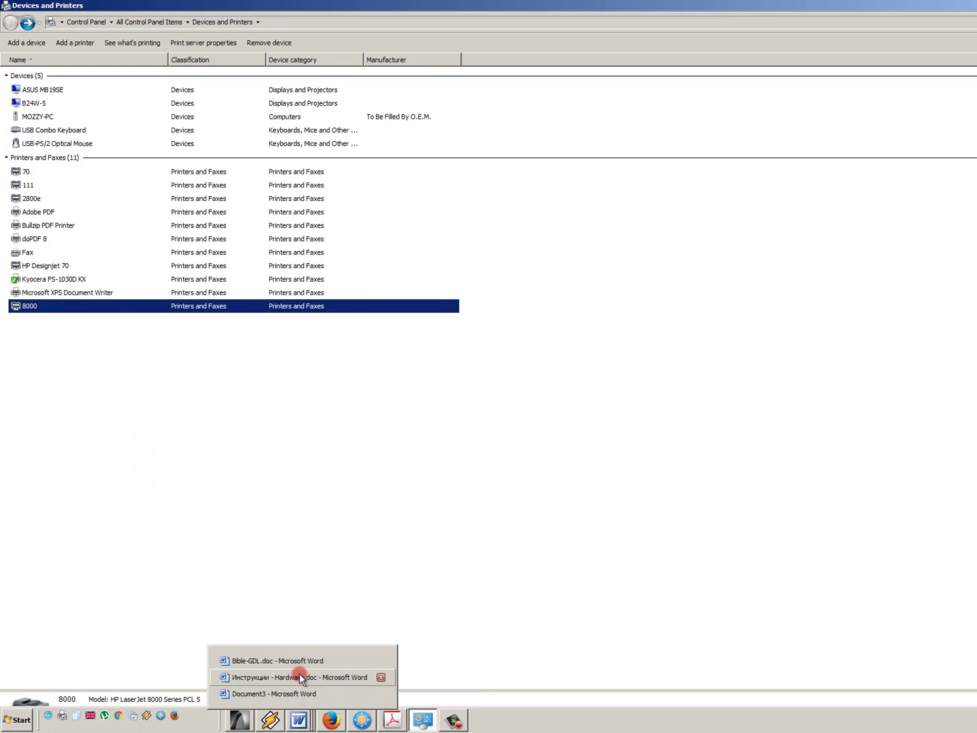
click(297, 677)
click(131, 417)
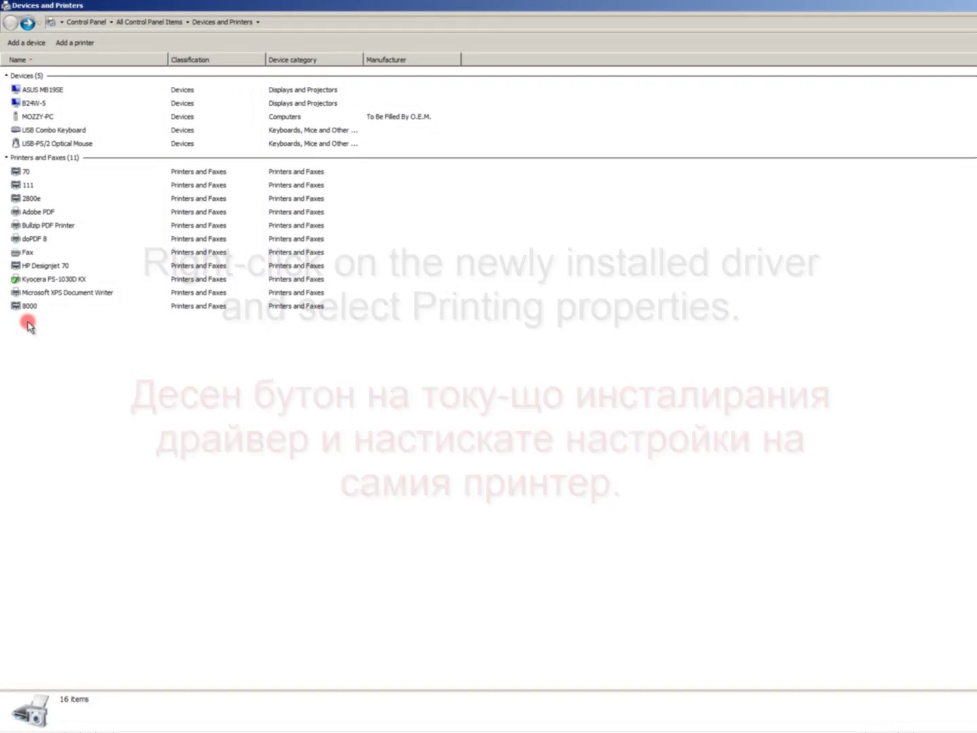
Step: Open the printer properties of printer 8000 and start adding a new port of type Local Port
right_click(27, 308)
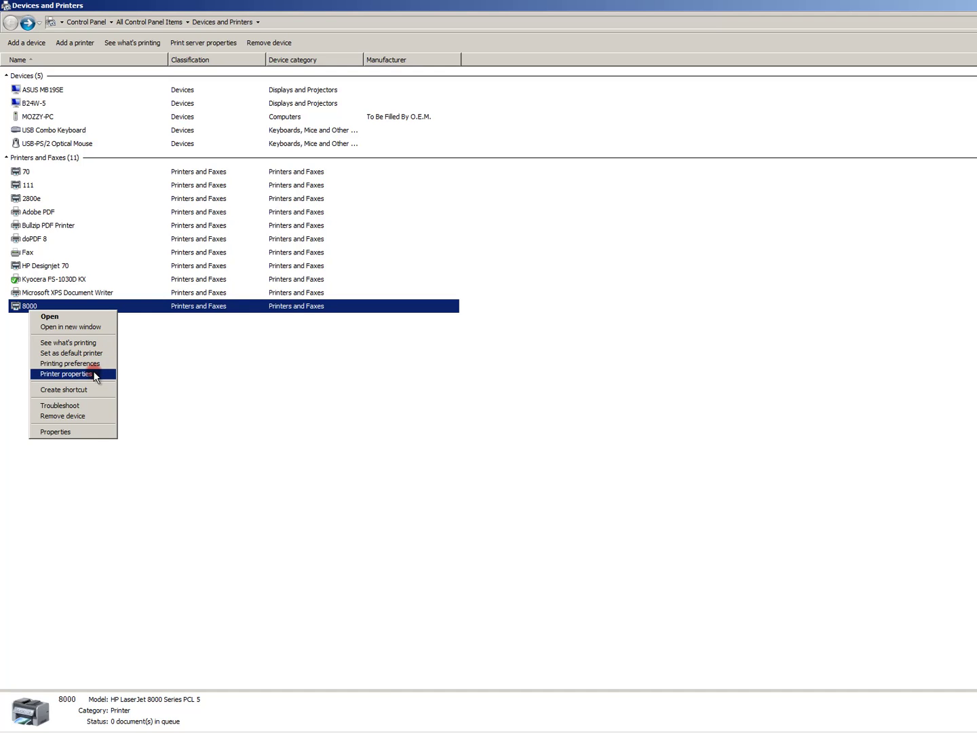
click(95, 376)
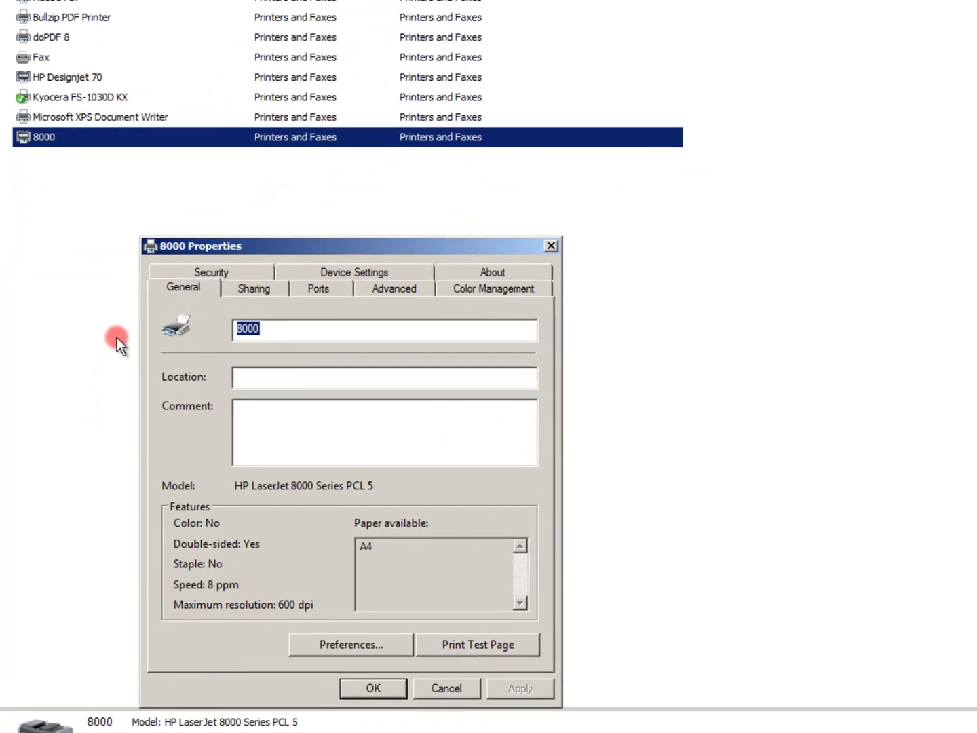
click(319, 288)
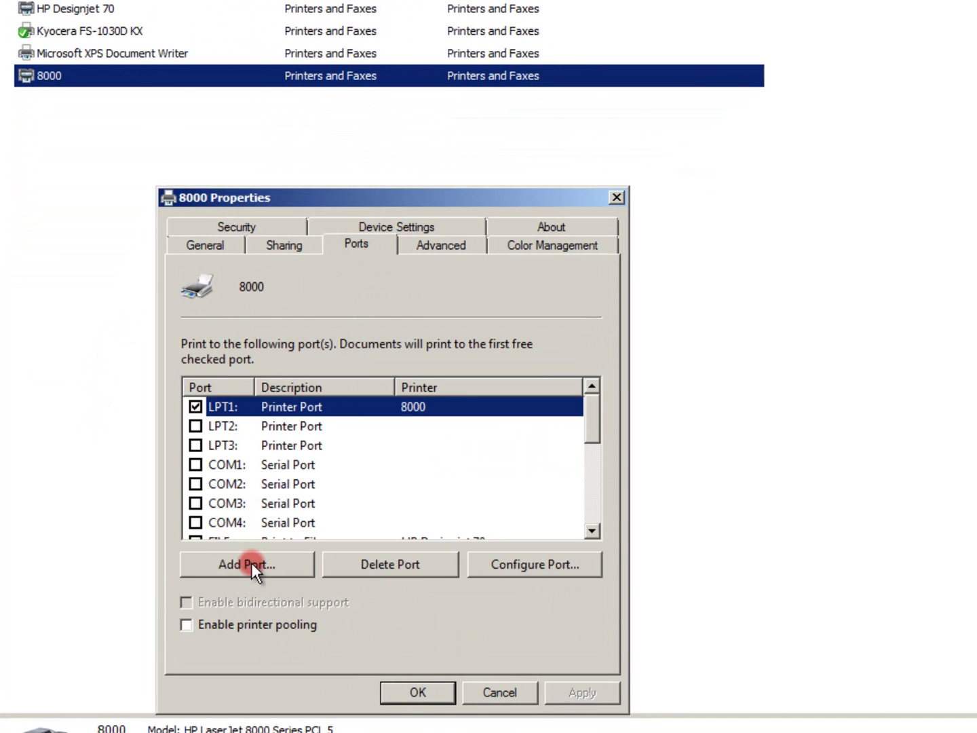
click(252, 562)
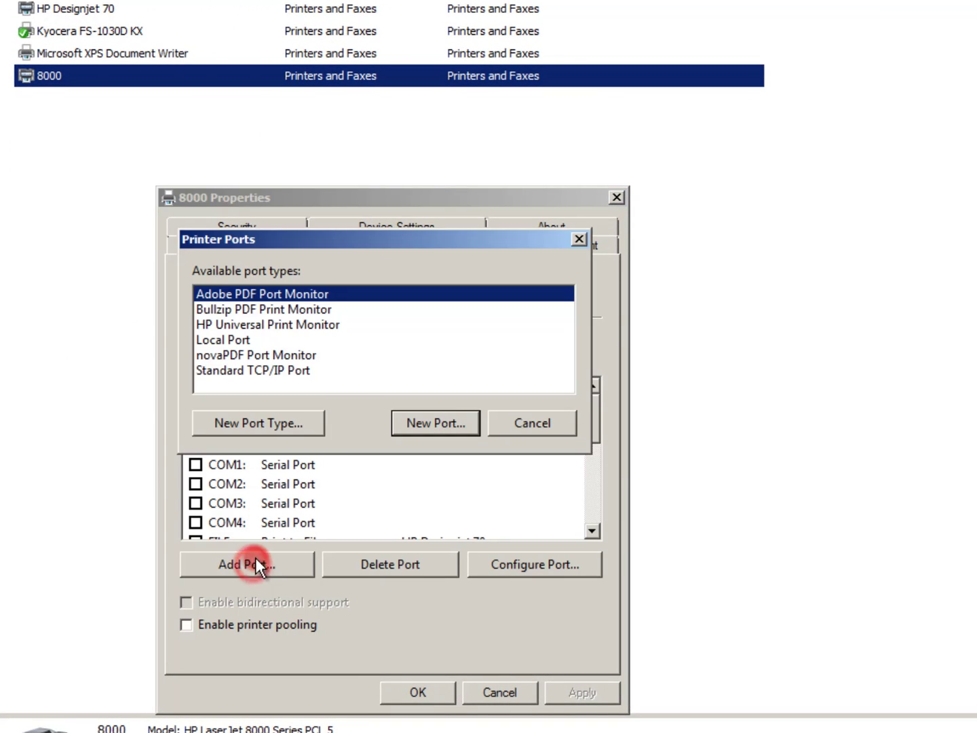
click(255, 338)
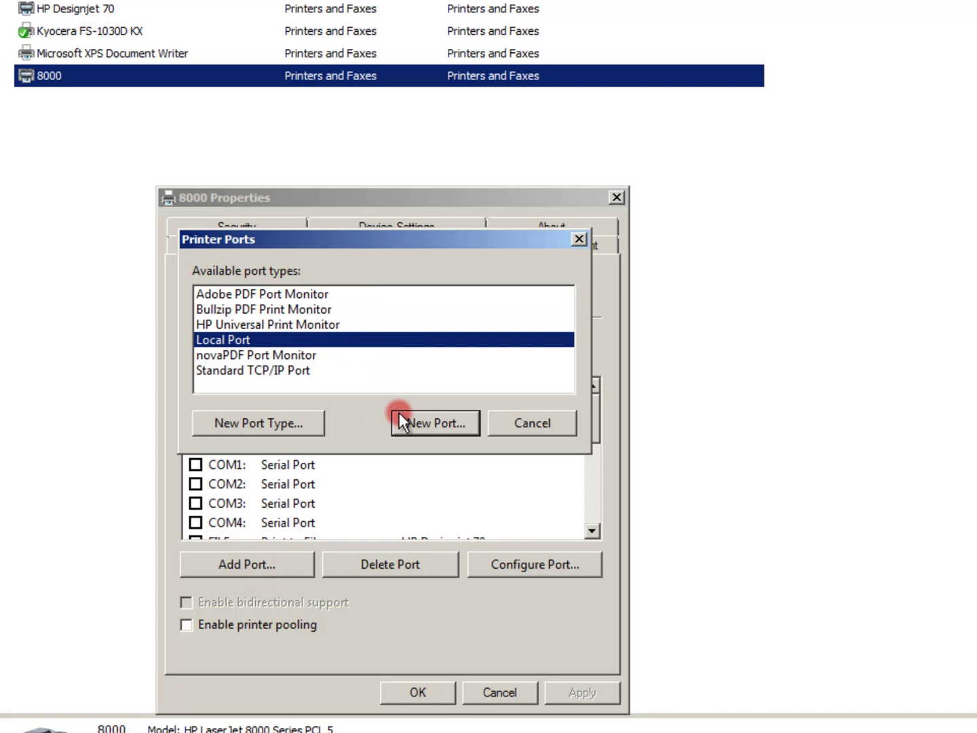
click(441, 420)
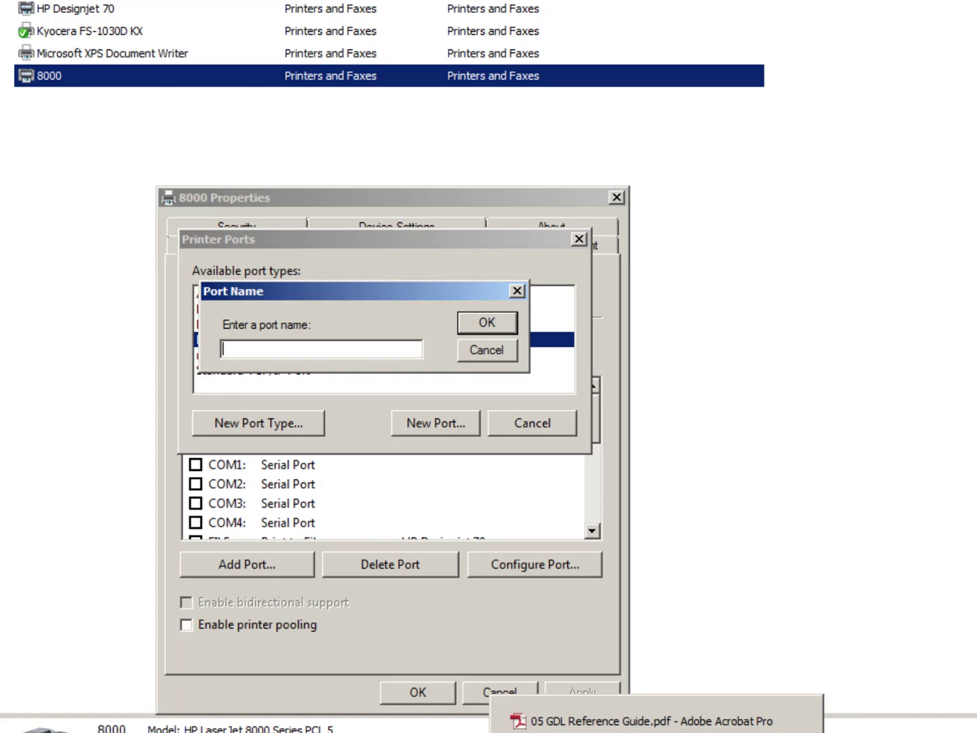
Step: Copy the address \\Fan\8000 from the Word document Document3 and create the local port with it as the port name
mouse_move(504, 732)
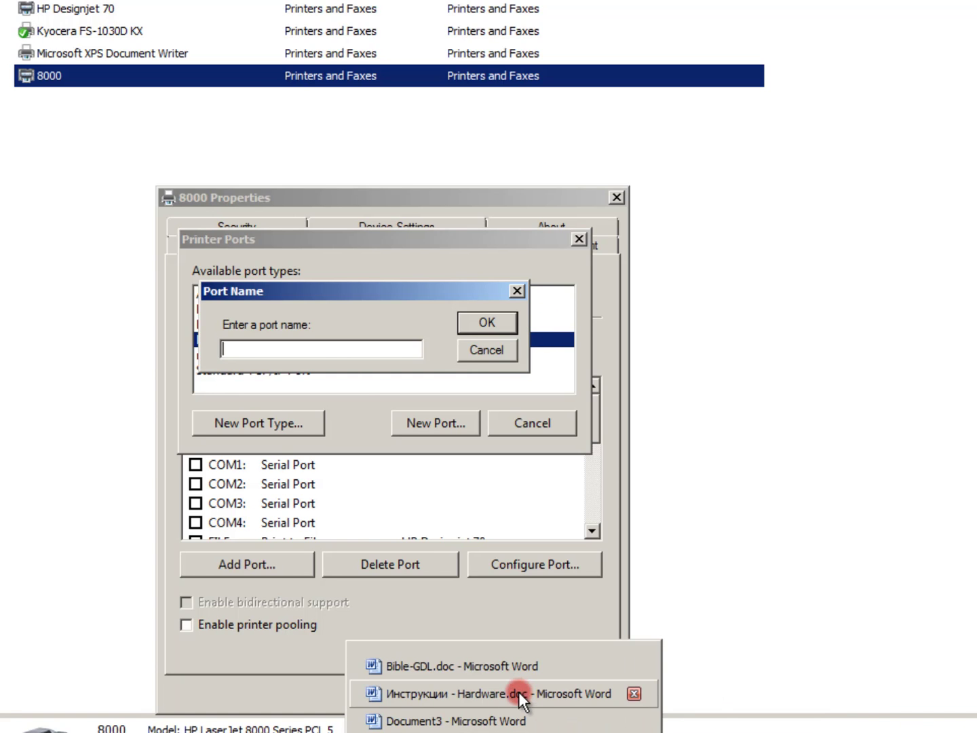
click(515, 719)
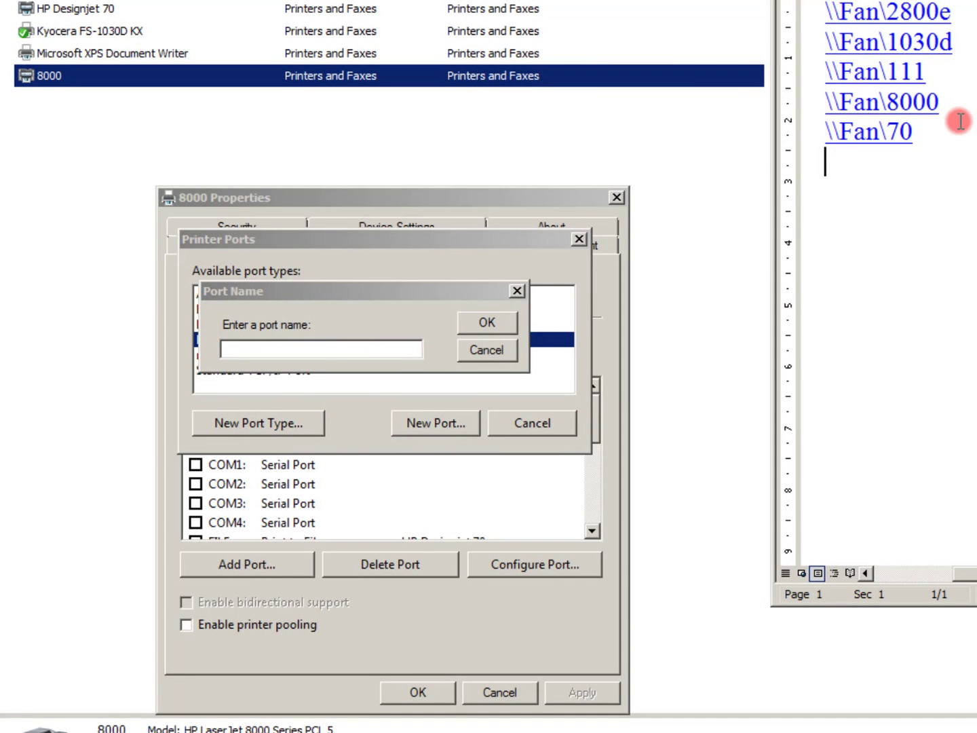
drag(944, 102, 799, 102)
key(ctrl+c)
click(338, 348)
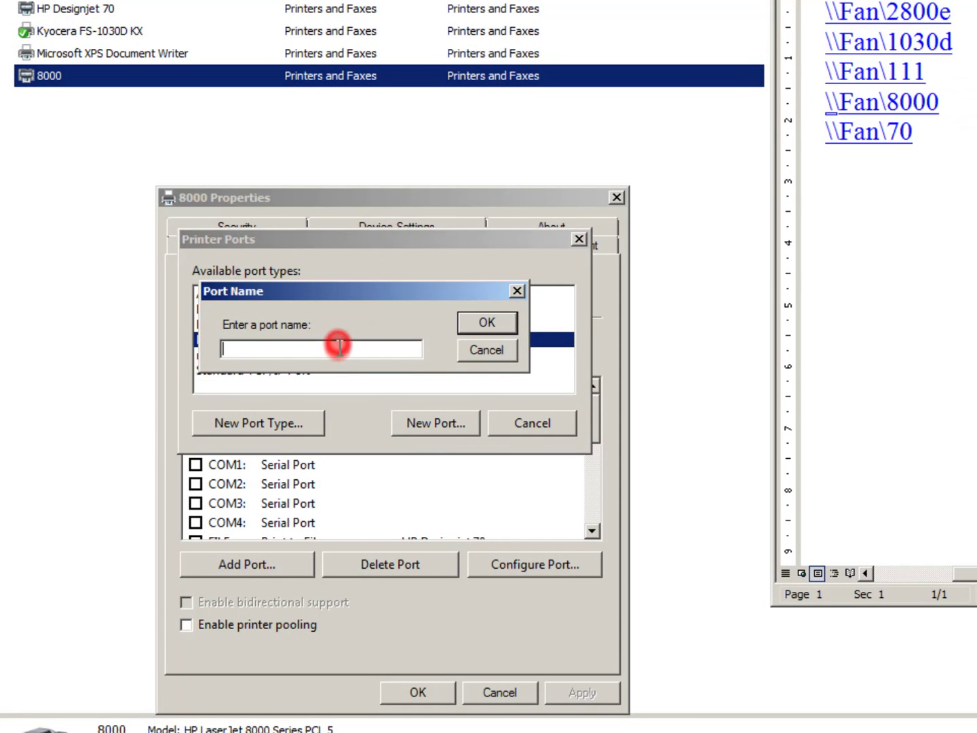
key(ctrl+v)
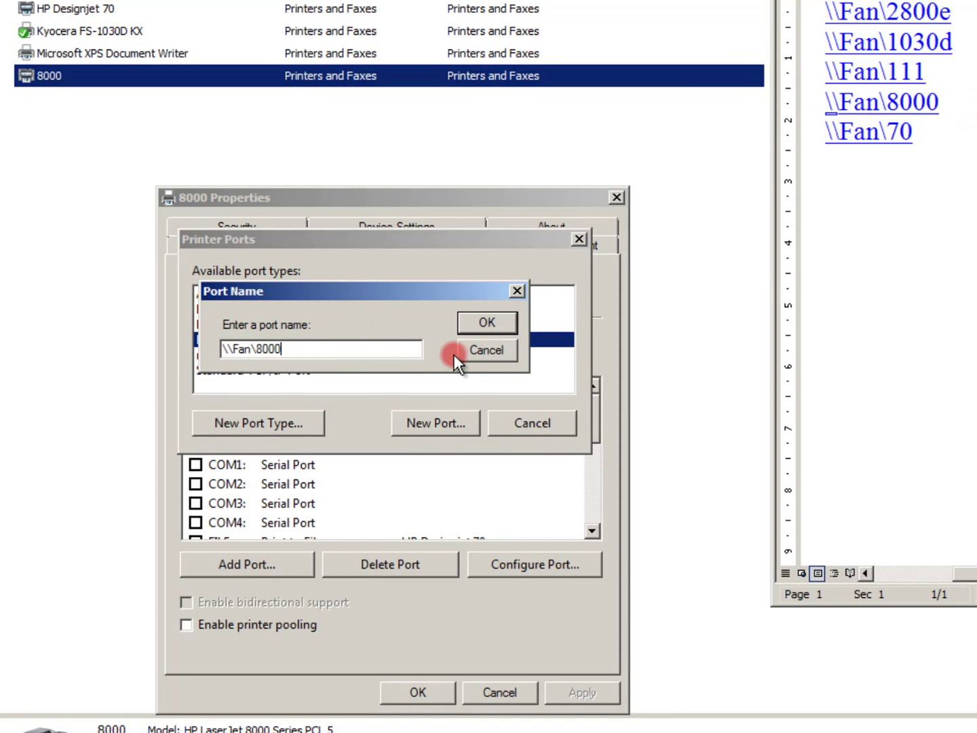
click(481, 322)
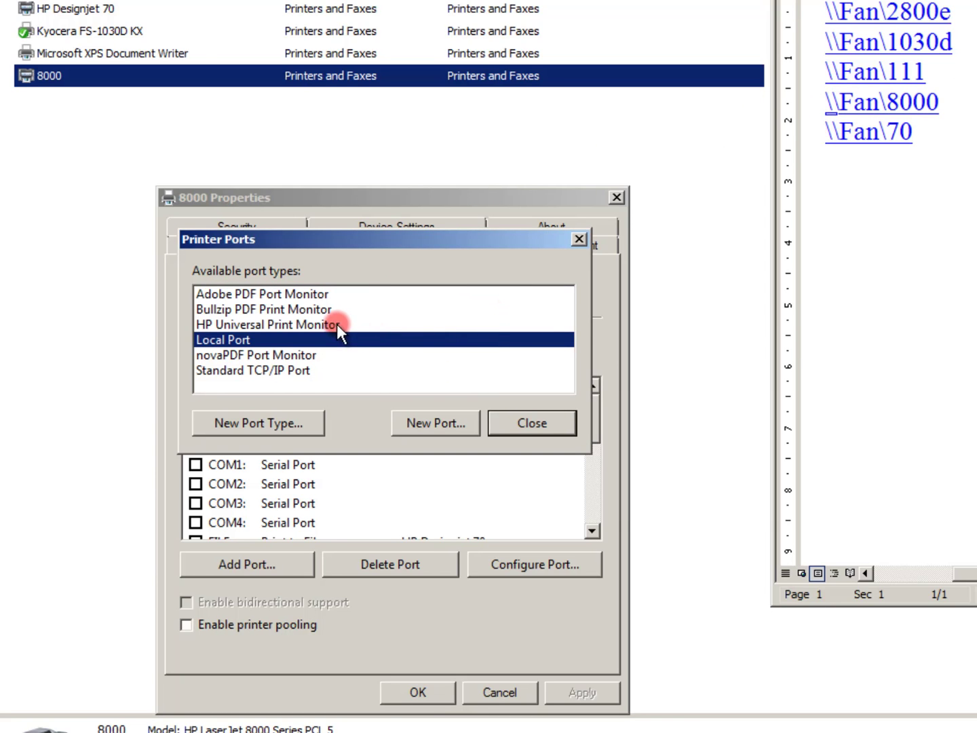
click(527, 424)
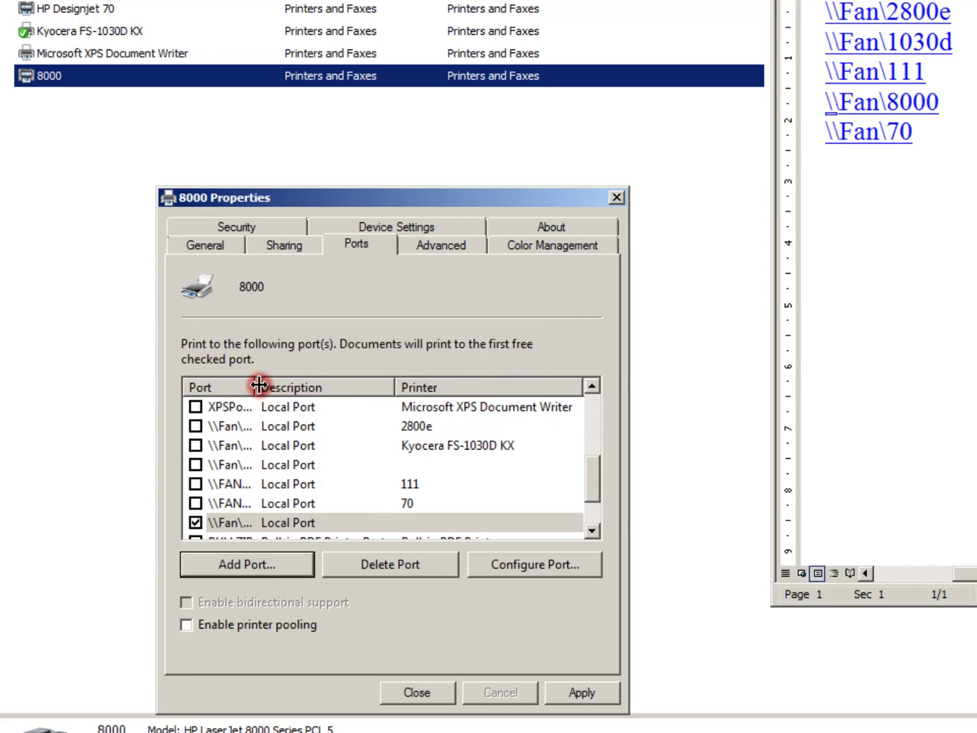
Step: Widen the Port column to check the full port names and apply port \\Fan\8000 to printer 8000
drag(255, 387, 349, 400)
scroll(334, 414, down, 1)
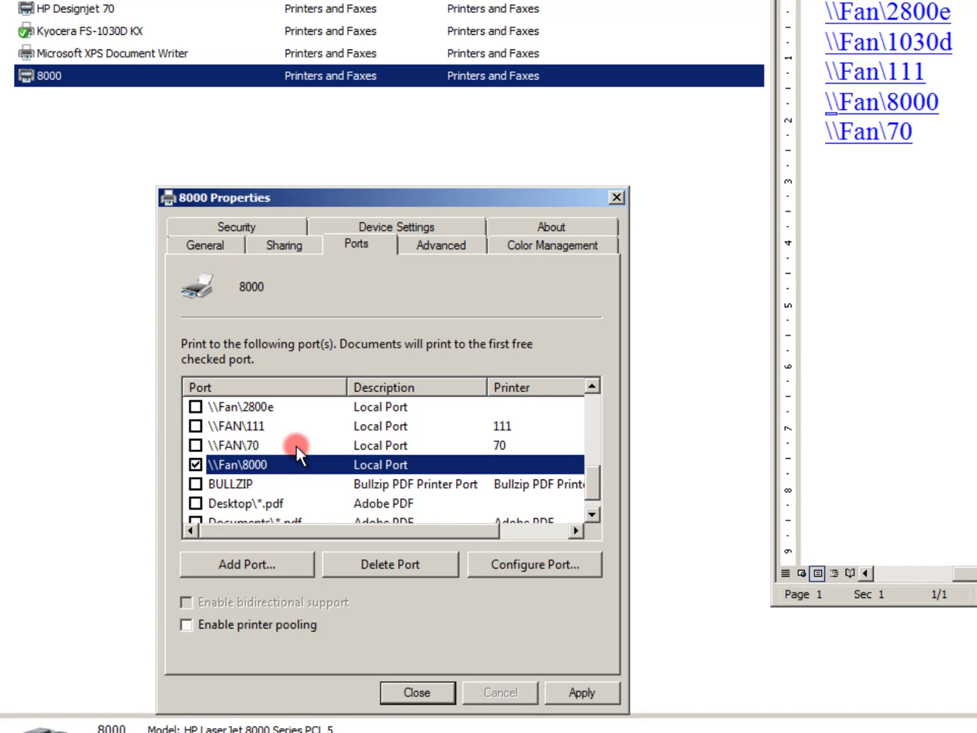
scroll(297, 445, up, 2)
scroll(296, 446, down, 2)
click(558, 687)
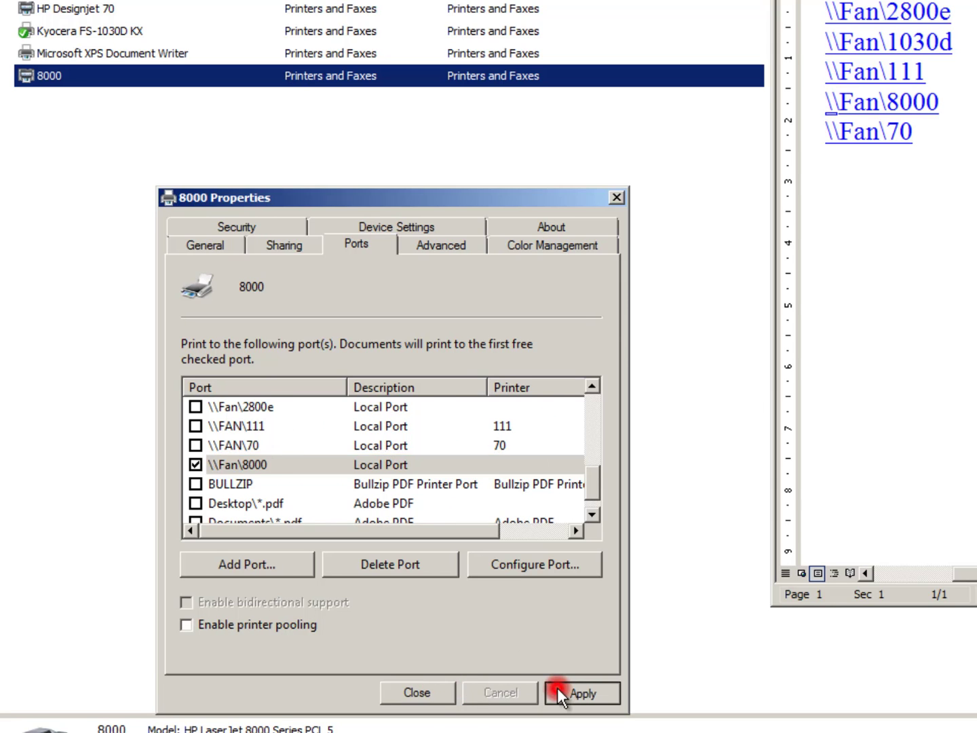
Step: Check the port list for the port assigned to printer 8000, accept its properties and return to the printer list
scroll(400, 509, up, 2)
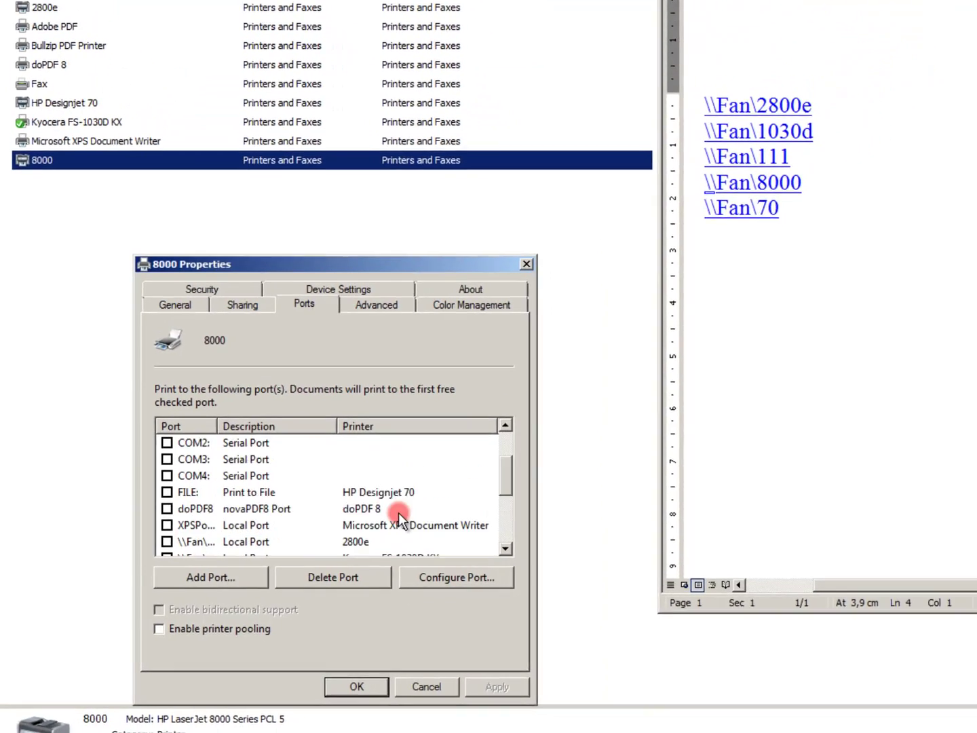
scroll(280, 554, down, 3)
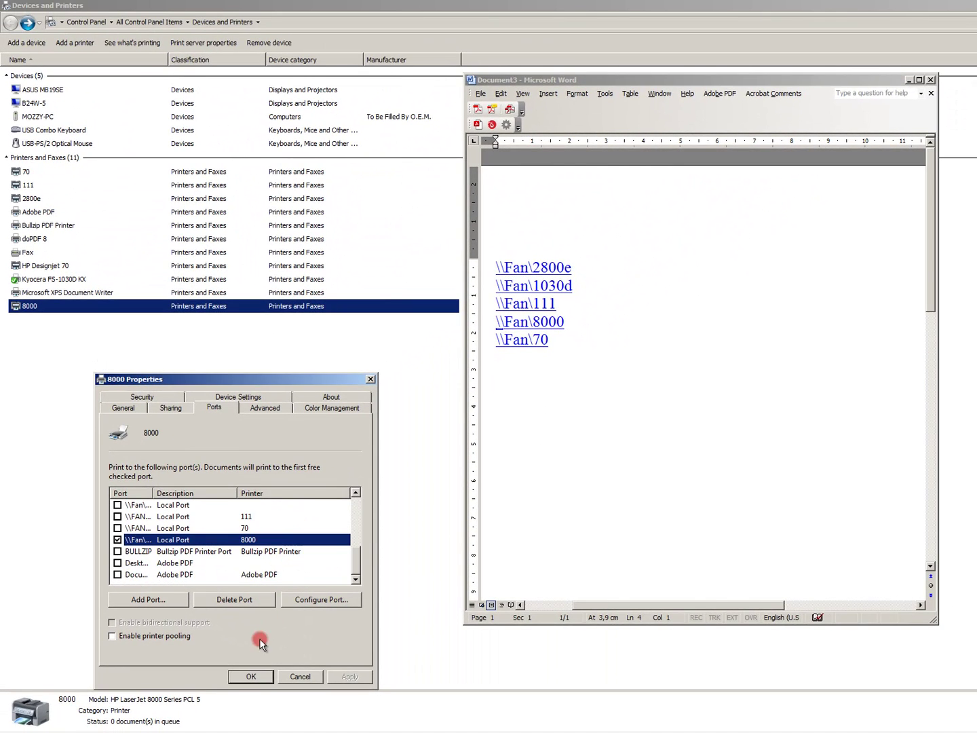
click(262, 678)
click(213, 436)
click(40, 308)
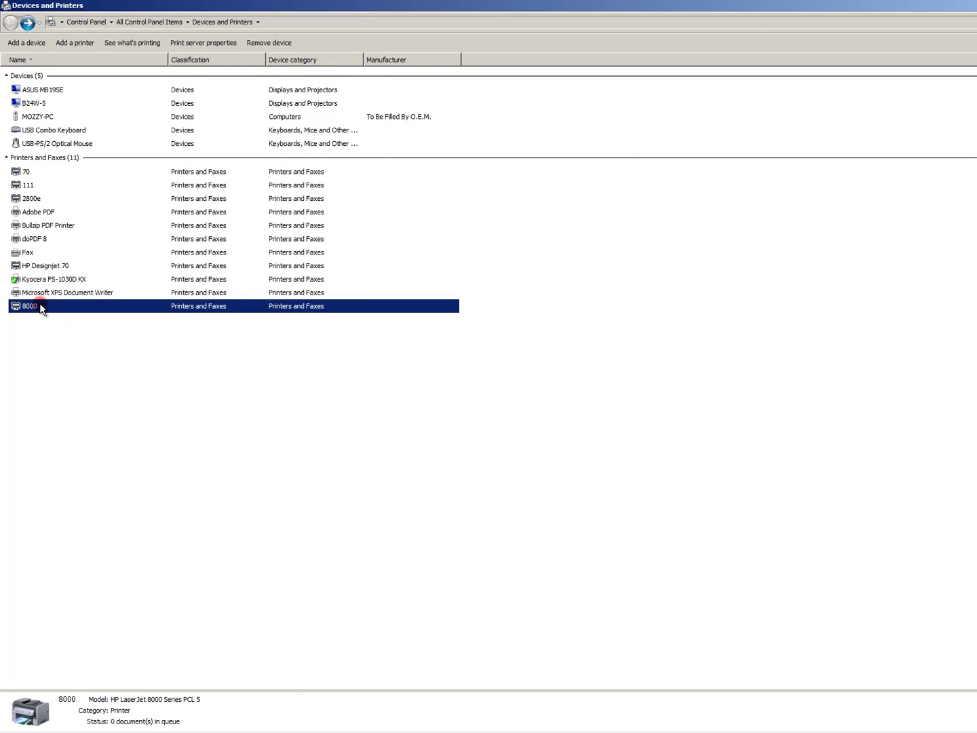
click(112, 394)
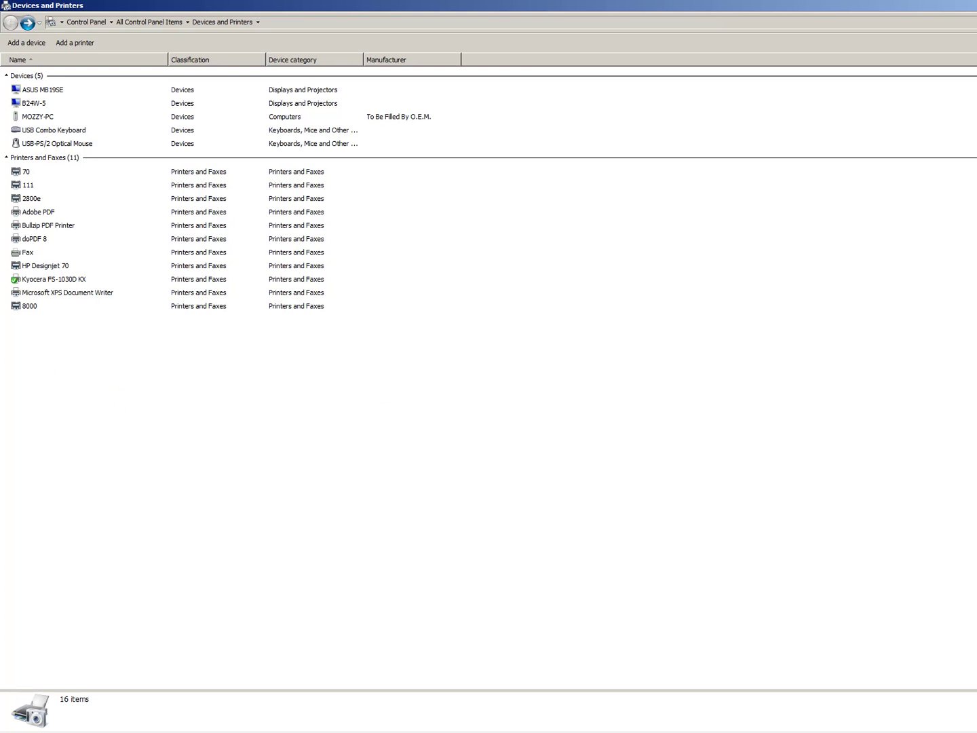
Step: Switch to Word's Document3, create a new blank document and enter a comma as test content
mouse_move(331, 728)
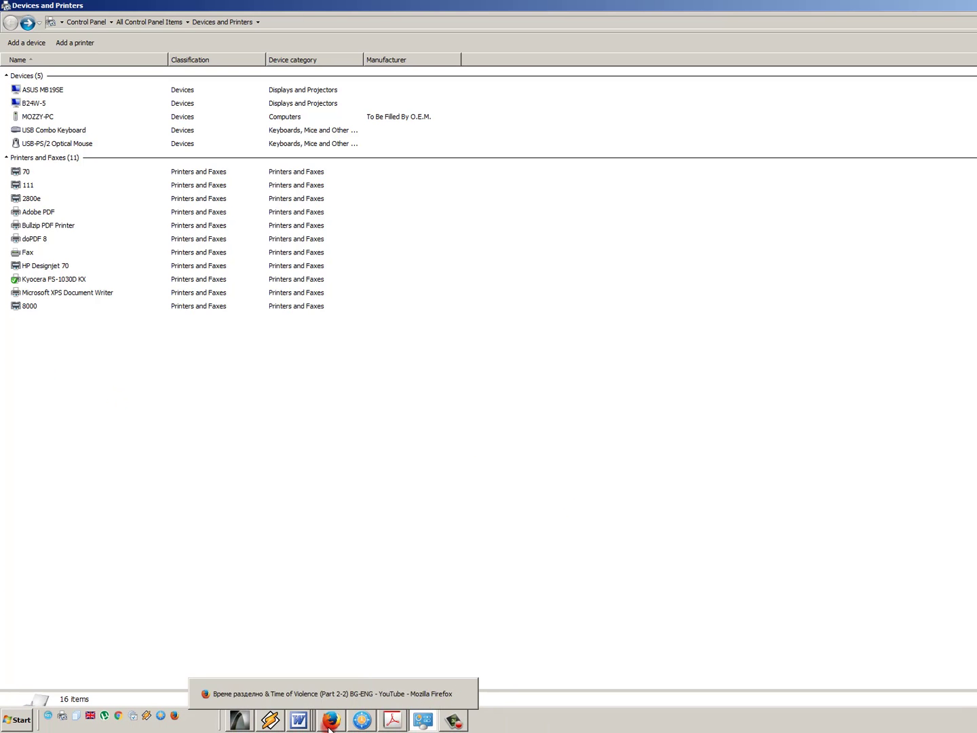
click(299, 720)
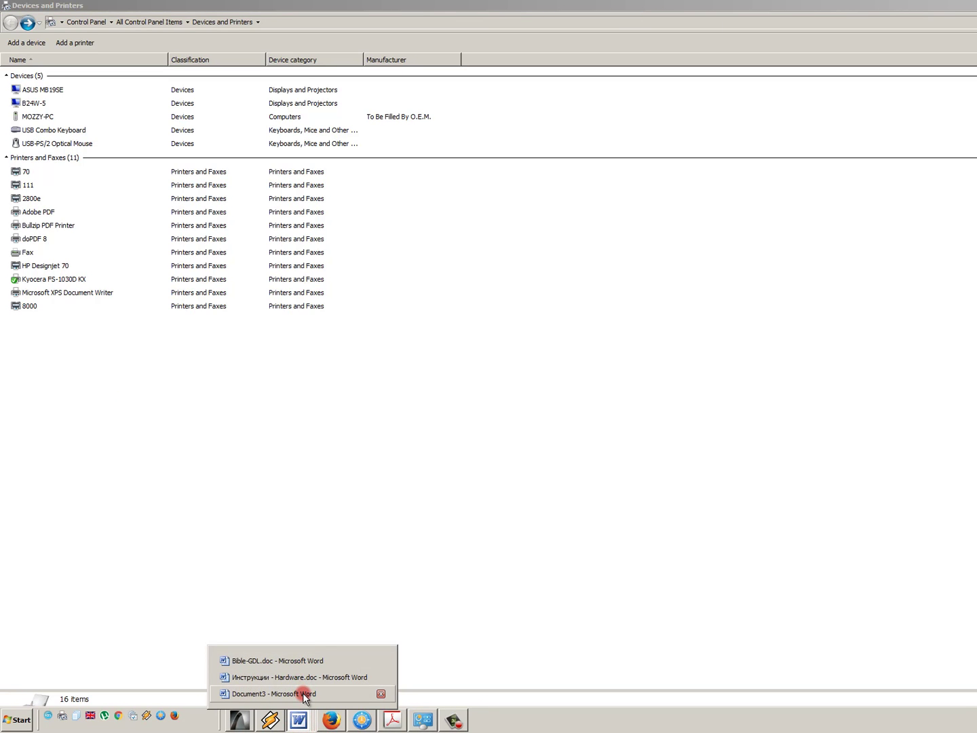
click(263, 693)
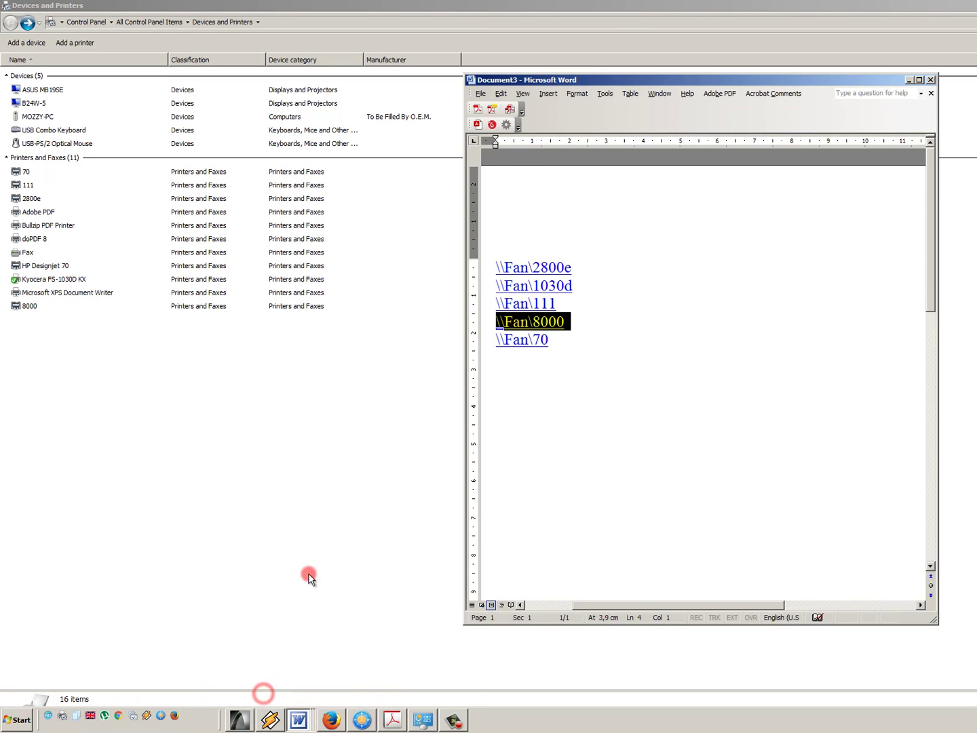
click(481, 94)
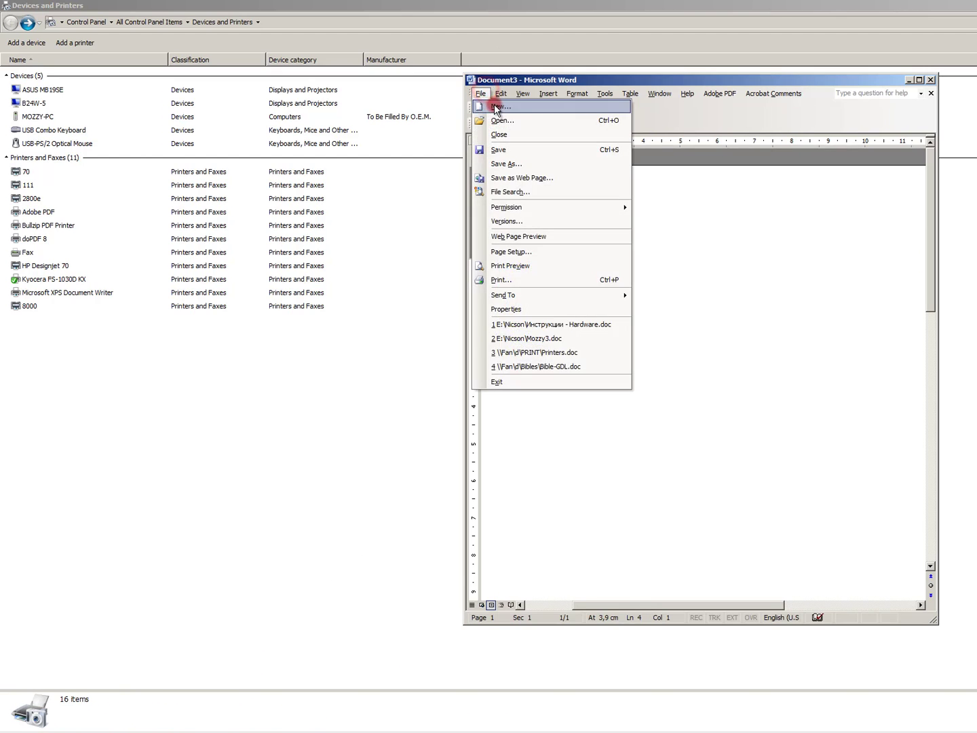
click(499, 107)
click(849, 181)
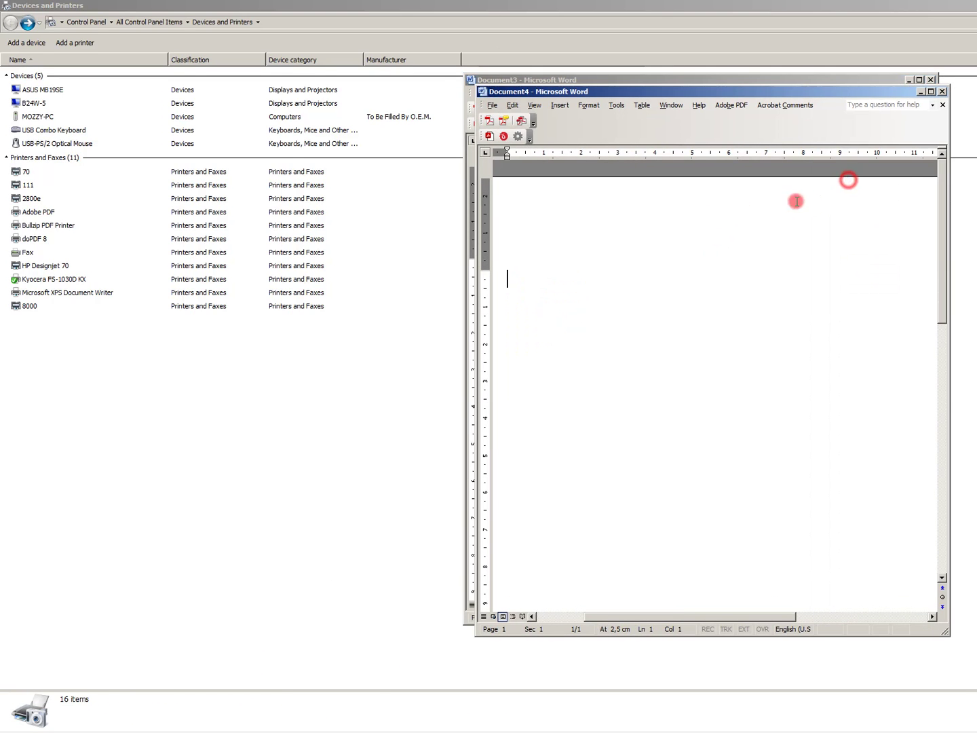
text(,)
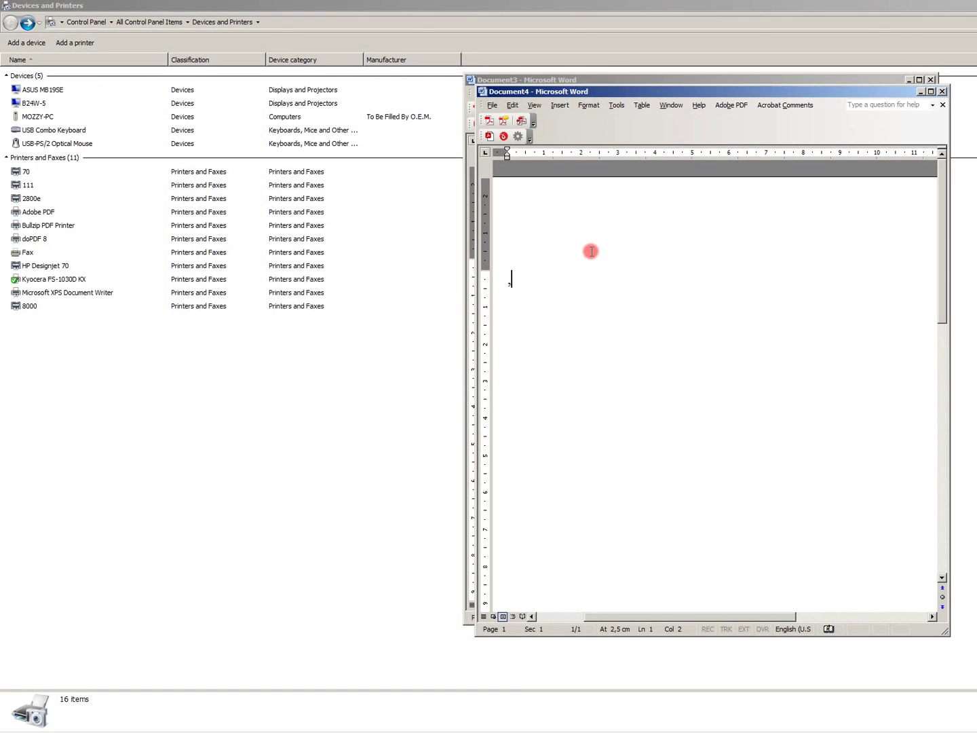
Step: Print the new test document on printer 8000, keeping one copy and all pages
key(ctrl+p)
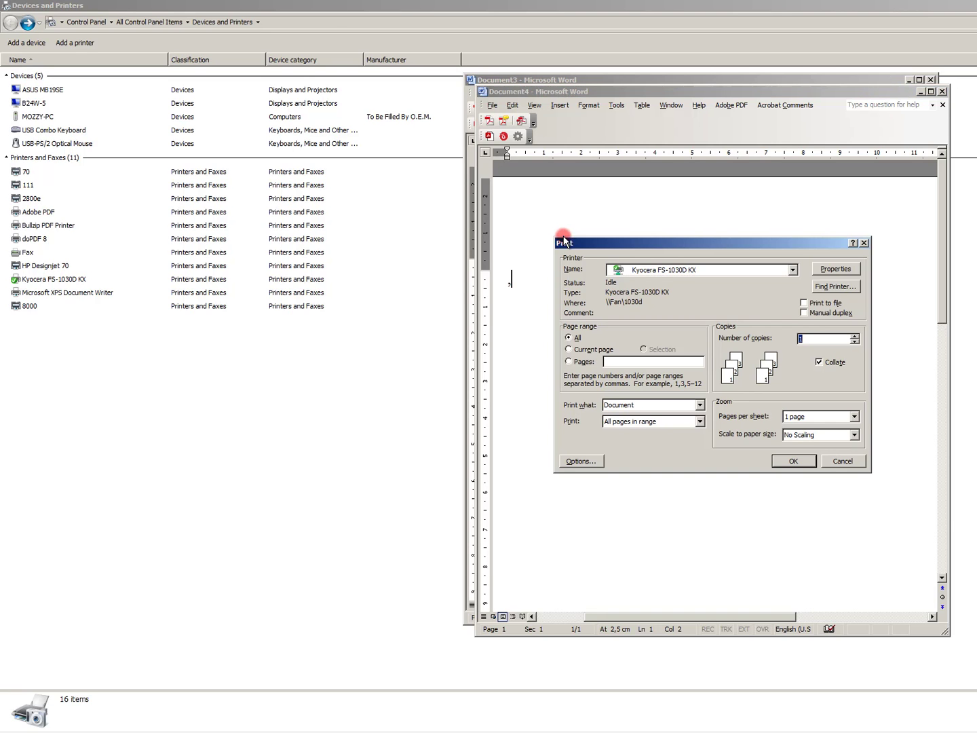
click(668, 271)
scroll(669, 328, down, 1)
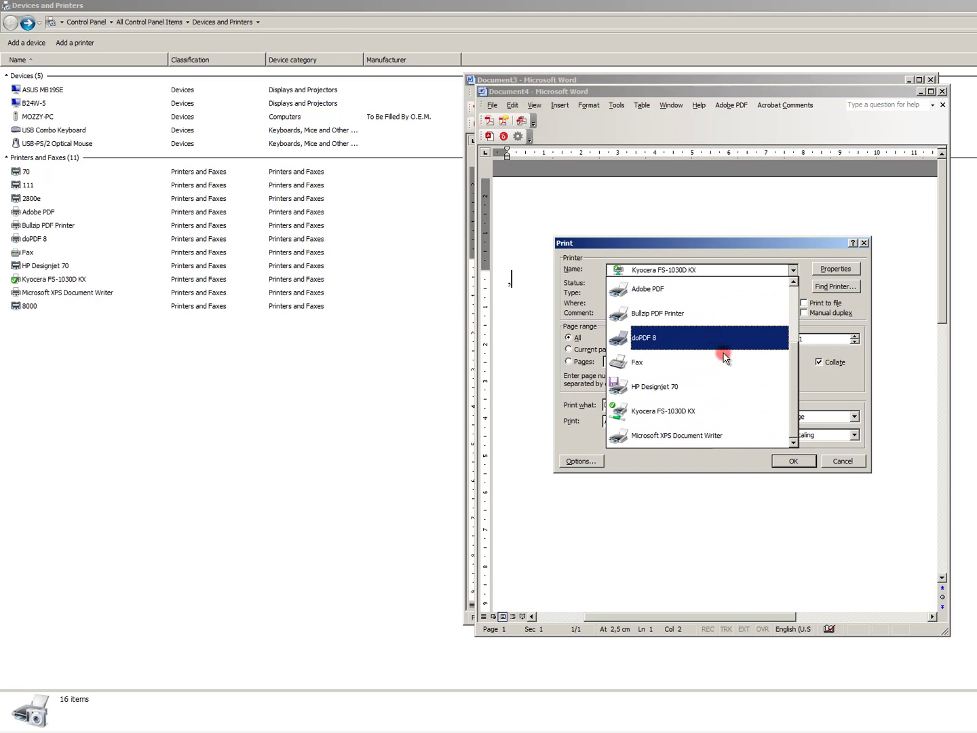
scroll(718, 360, up, 1)
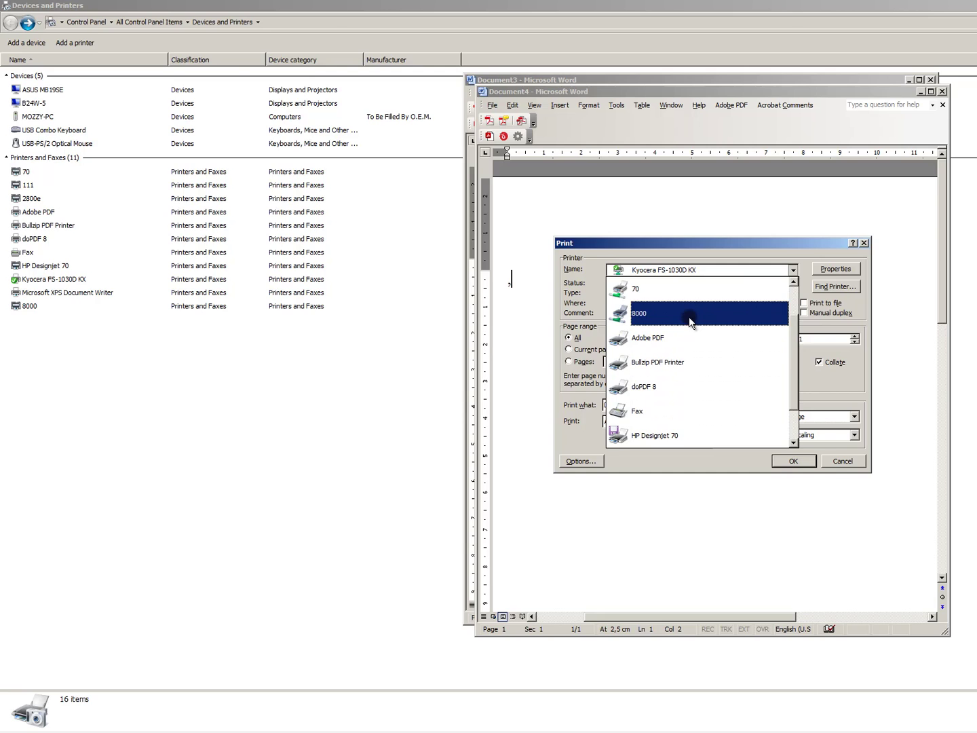
scroll(688, 317, down, 2)
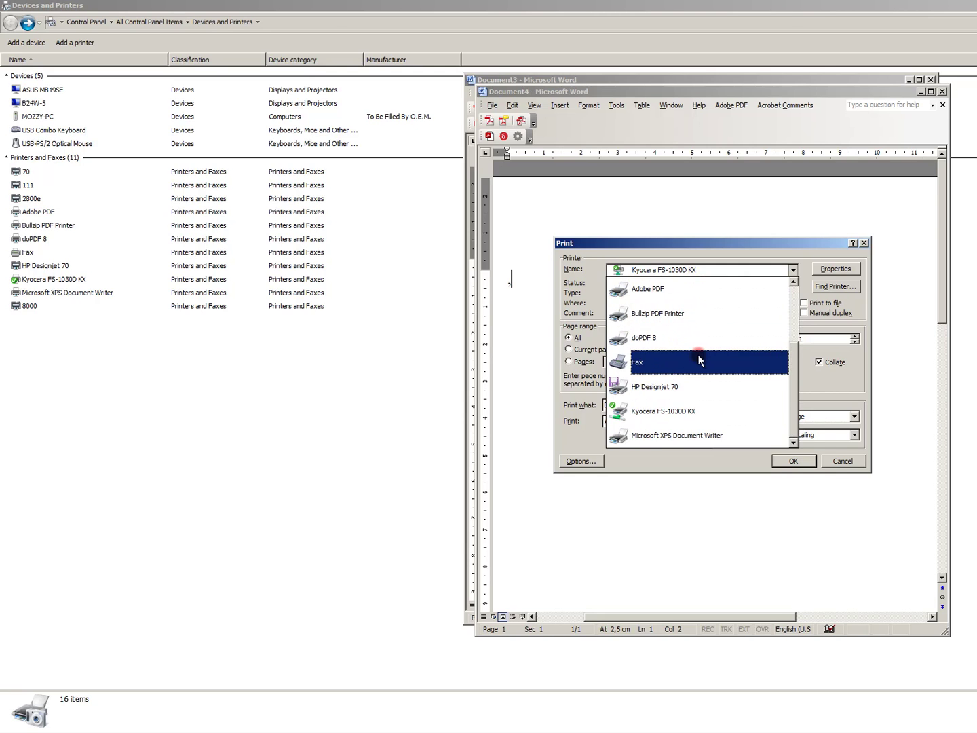
scroll(698, 355, up, 2)
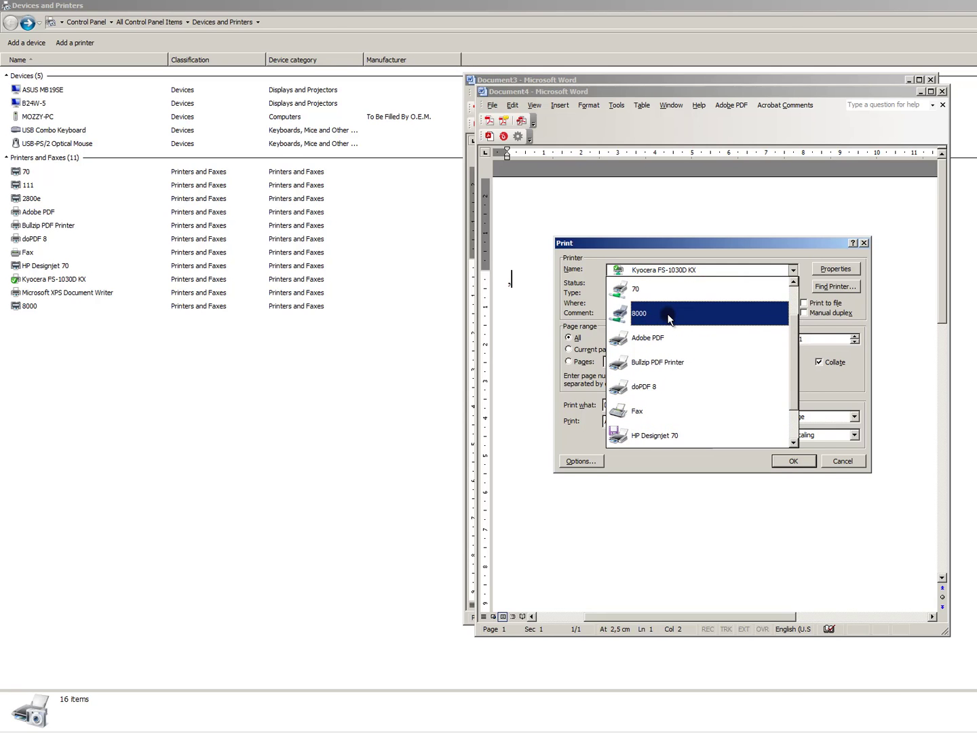
scroll(669, 319, down, 2)
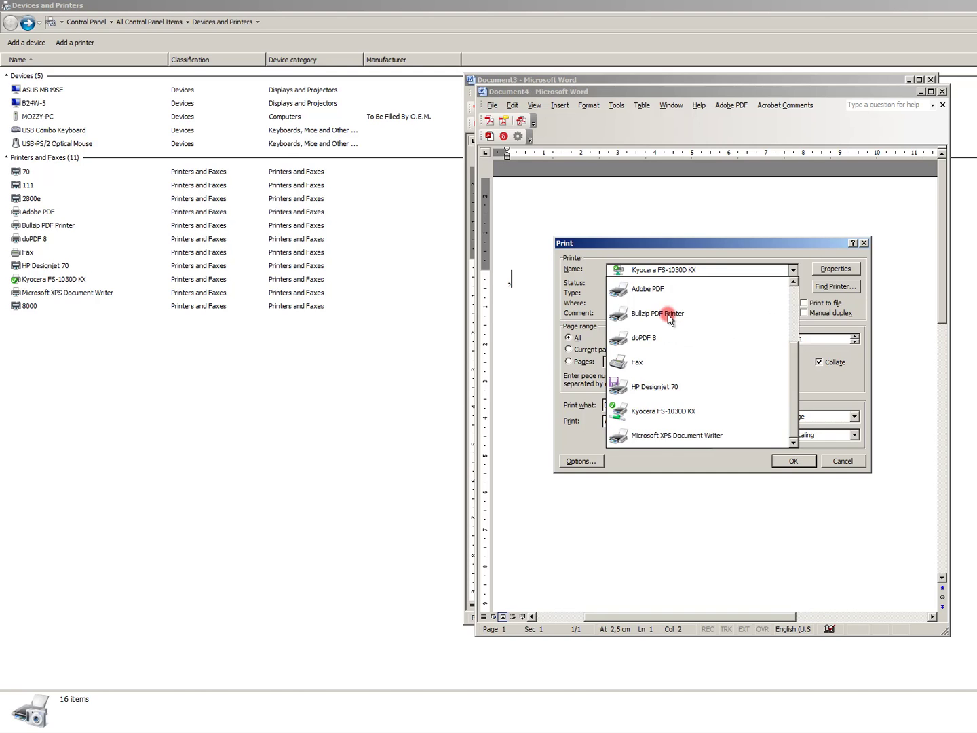
scroll(668, 319, up, 4)
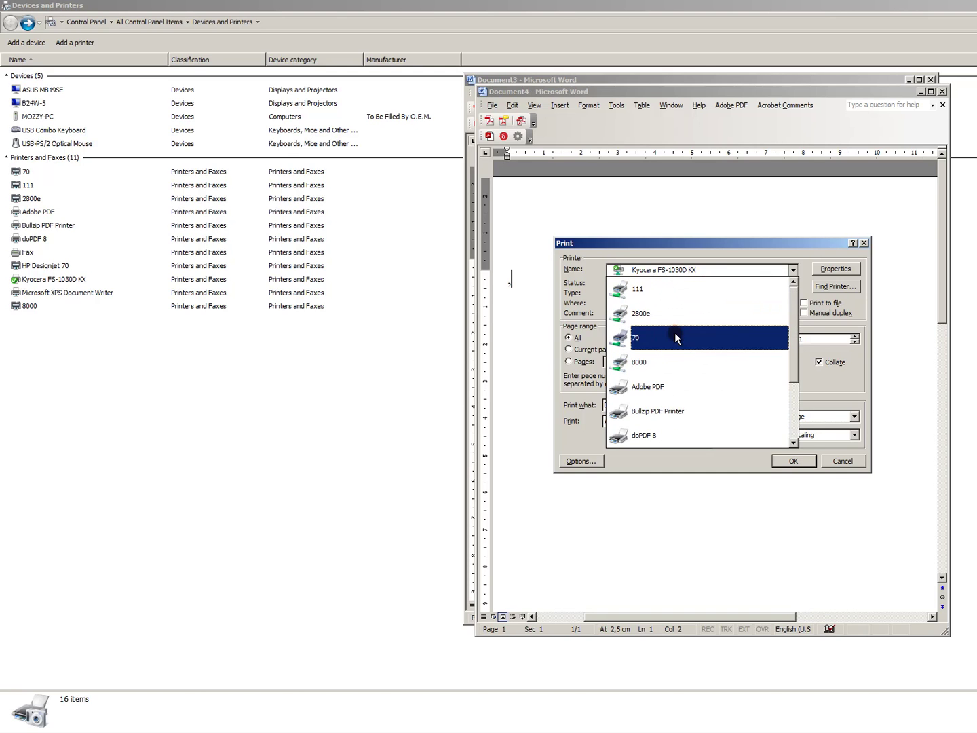
click(675, 363)
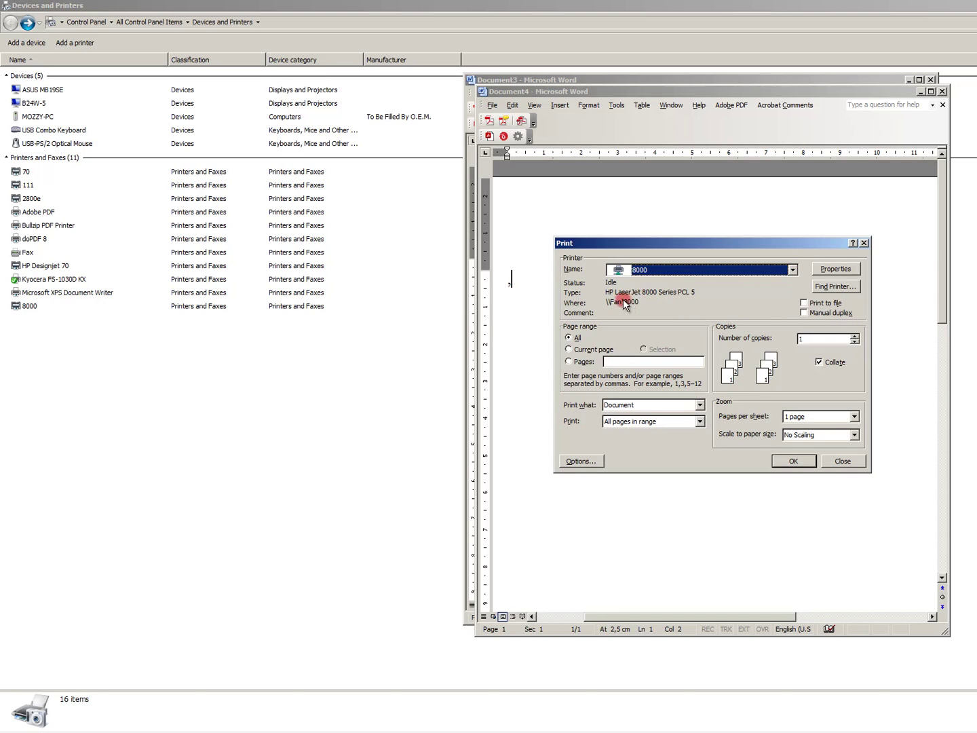
click(792, 462)
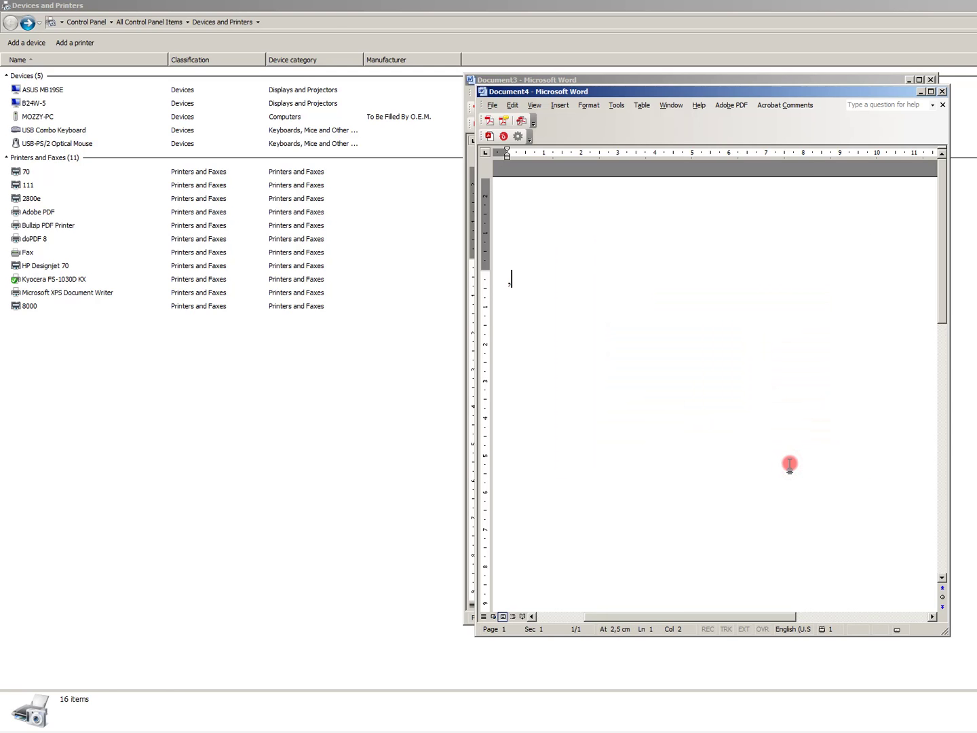